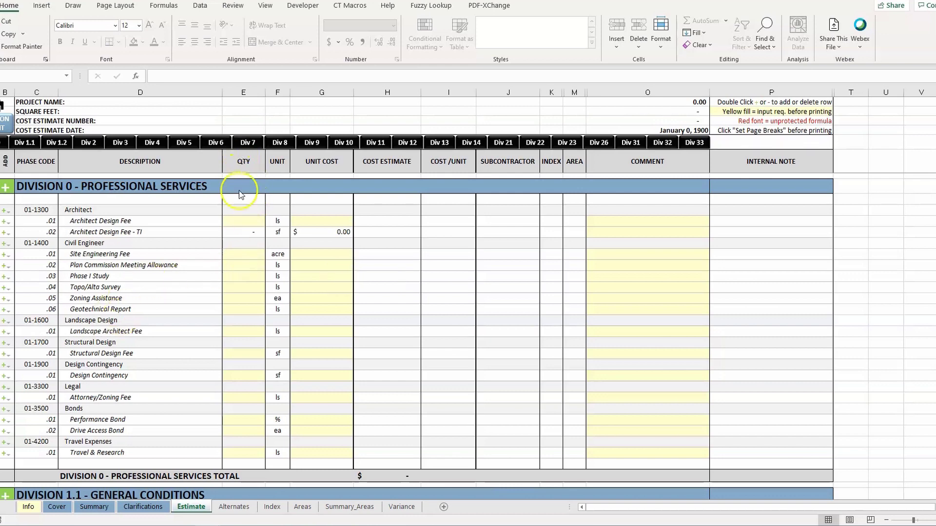
Open the custom quantity calculation for the Phase I Study item under Civil Engineer.
{"action": "left_click", "coordinate": [235, 276]}
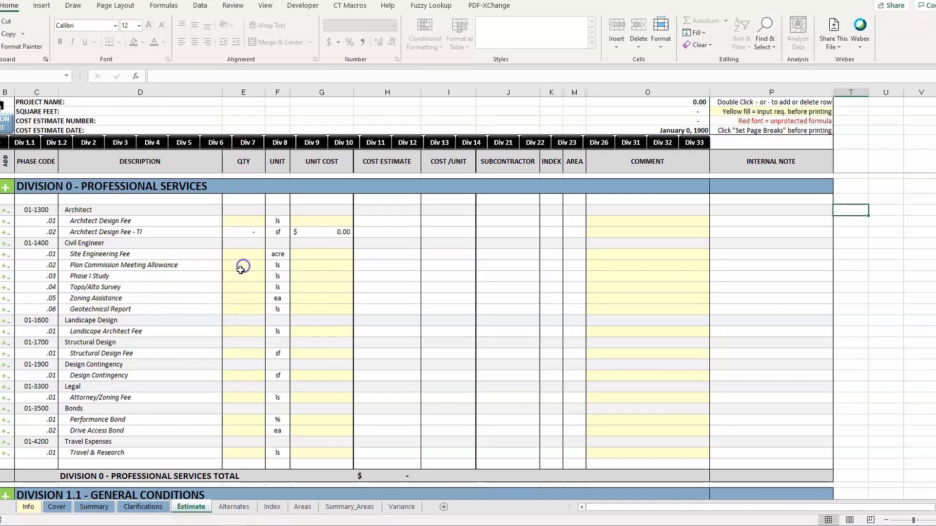
{"action": "left_click", "coordinate": [242, 288]}
{"action": "left_click", "coordinate": [244, 276]}
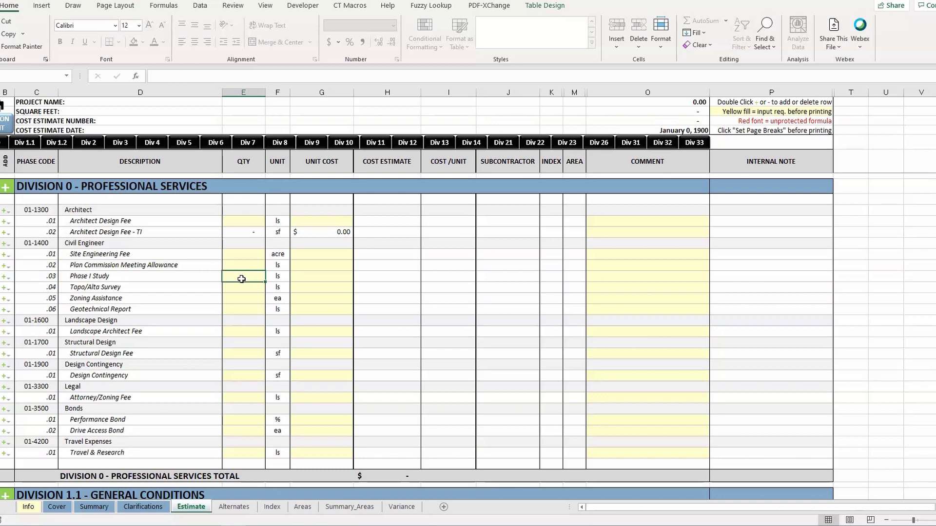
{"action": "double_click", "coordinate": [241, 278]}
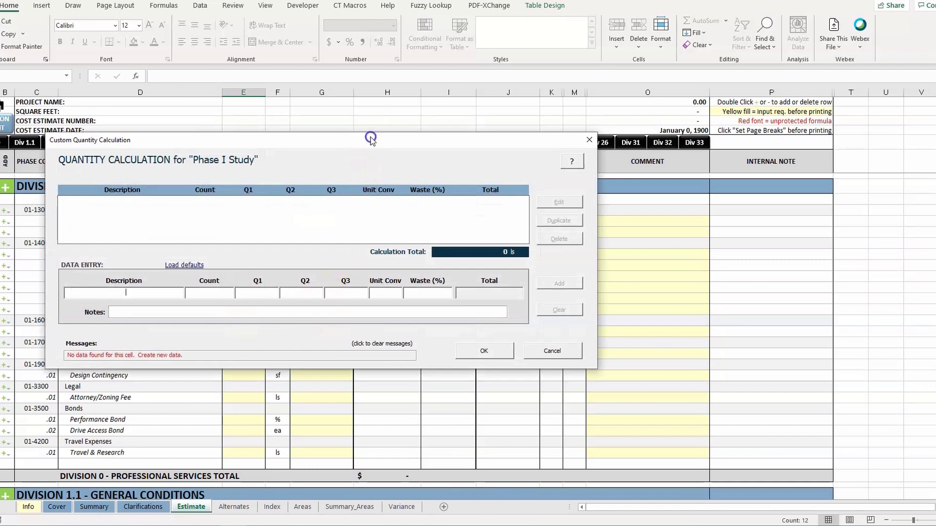
{"action": "left_click_drag", "start_coordinate": [369, 138], "coordinate": [425, 141]}
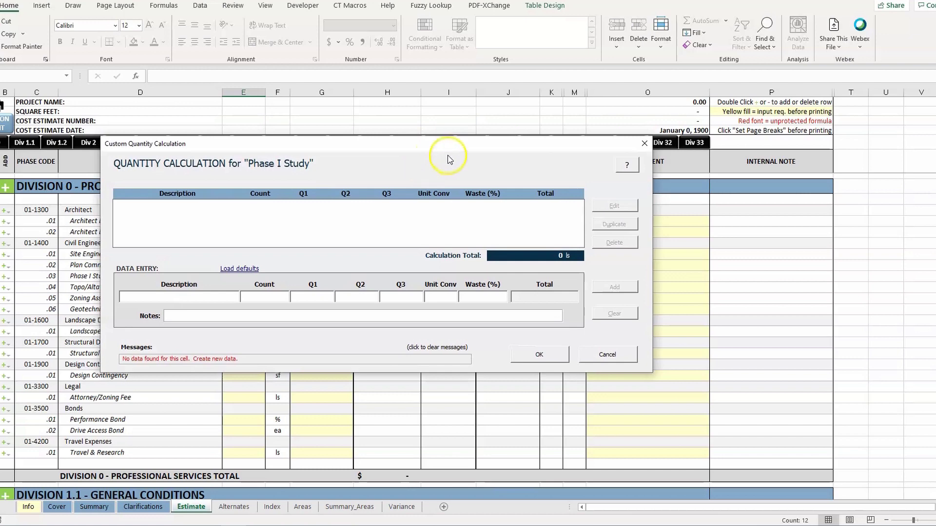
Add a calculation line named Line 1 with count, Q1, Q2 and Q3 of 10, unit conversion 5 and waste 1%.
{"action": "left_click", "coordinate": [229, 297]}
{"action": "type", "text": "Line 1"}
{"action": "key", "text": "Tab"}
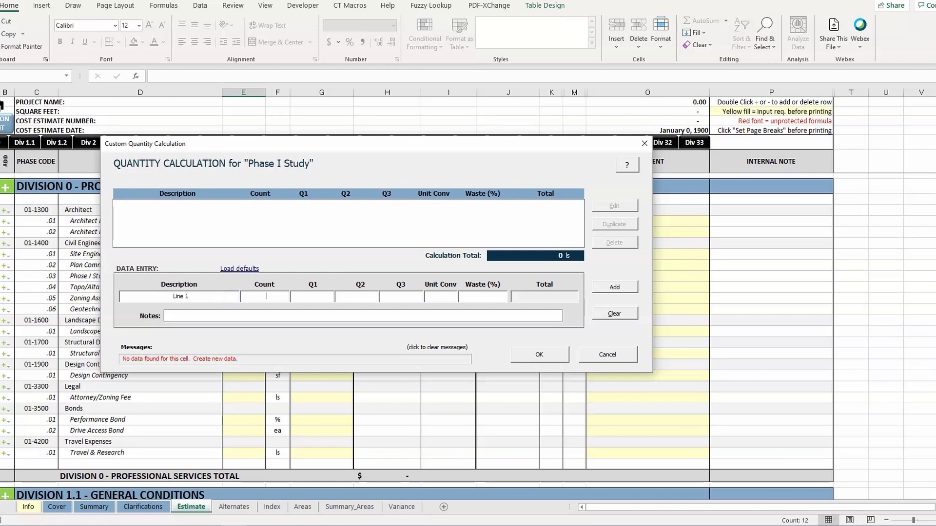
{"action": "type", "text": "10"}
{"action": "key", "text": "Tab"}
{"action": "type", "text": "10"}
{"action": "key", "text": "Tab"}
{"action": "type", "text": "10"}
{"action": "key", "text": "Tab"}
{"action": "type", "text": "10"}
{"action": "key", "text": "Tab"}
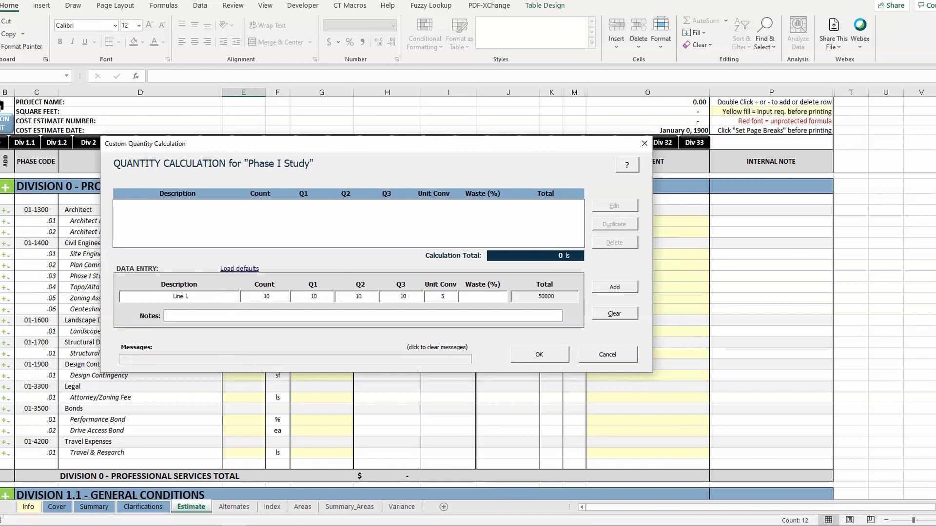
{"action": "left_click", "coordinate": [614, 287]}
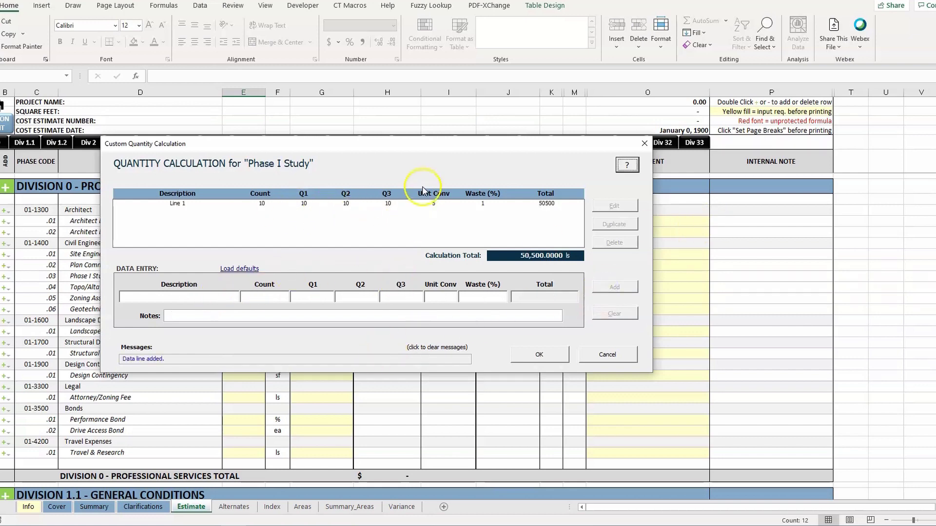
Duplicate Line 1 as Line 2 with count 15, Q1 15, Q2 15, Q3 20, unit conversion 2 and waste 2%, and add it.
{"action": "left_click", "coordinate": [421, 205]}
{"action": "left_click", "coordinate": [614, 224]}
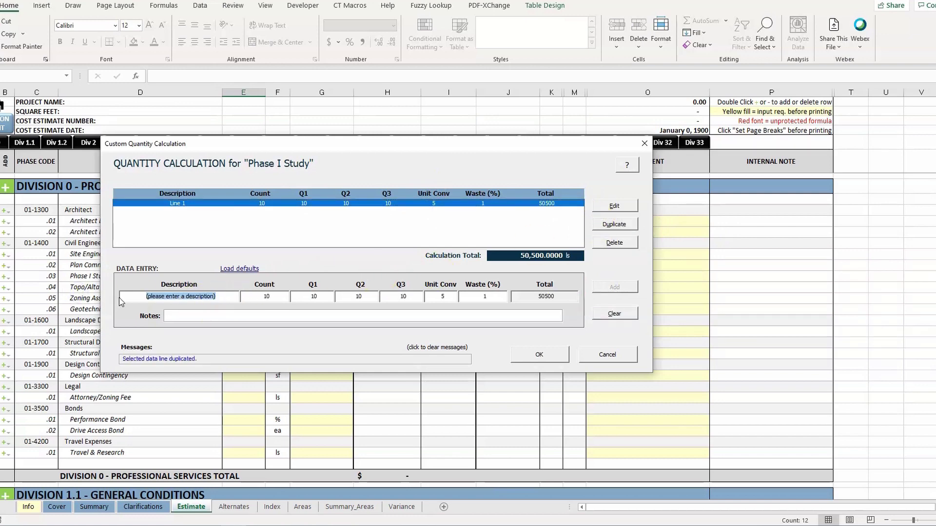
{"action": "type", "text": "Line 2"}
{"action": "key", "text": "Tab"}
{"action": "type", "text": "15"}
{"action": "key", "text": "Tab"}
{"action": "type", "text": "15"}
{"action": "key", "text": "Tab"}
{"action": "type", "text": "15"}
{"action": "key", "text": "Tab"}
{"action": "type", "text": "20"}
{"action": "key", "text": "Tab"}
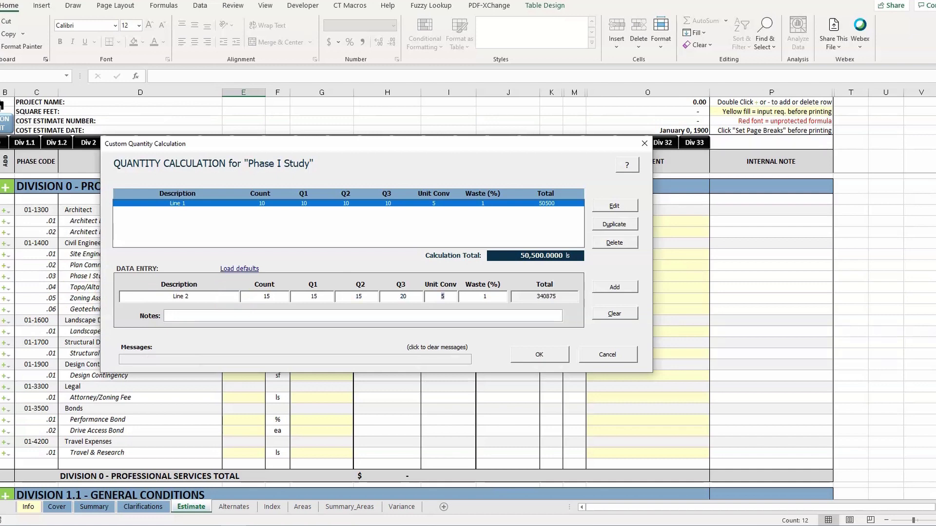
{"action": "type", "text": "2"}
{"action": "key", "text": "Tab"}
{"action": "type", "text": "2"}
{"action": "key", "text": "Tab"}
{"action": "left_click", "coordinate": [614, 287]}
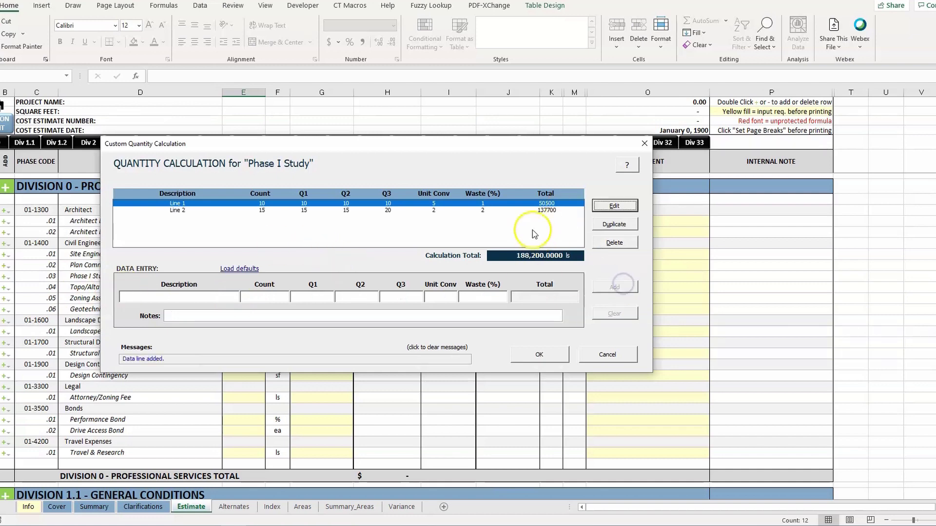
Edit Line 2, setting its count to 20 and its Q3 to 22, and update the line.
{"action": "left_click", "coordinate": [433, 210]}
{"action": "left_click", "coordinate": [613, 206]}
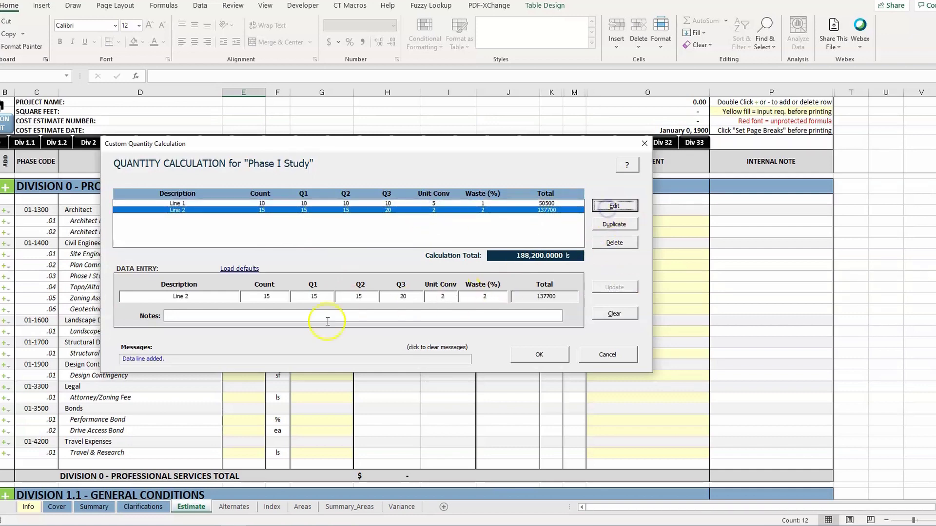
{"action": "double_click", "coordinate": [265, 298]}
{"action": "type", "text": "20"}
{"action": "key", "text": "Tab"}
{"action": "key", "text": "Tab"}
{"action": "key", "text": "Tab"}
{"action": "type", "text": "22"}
{"action": "key", "text": "Tab"}
{"action": "left_click", "coordinate": [614, 287]}
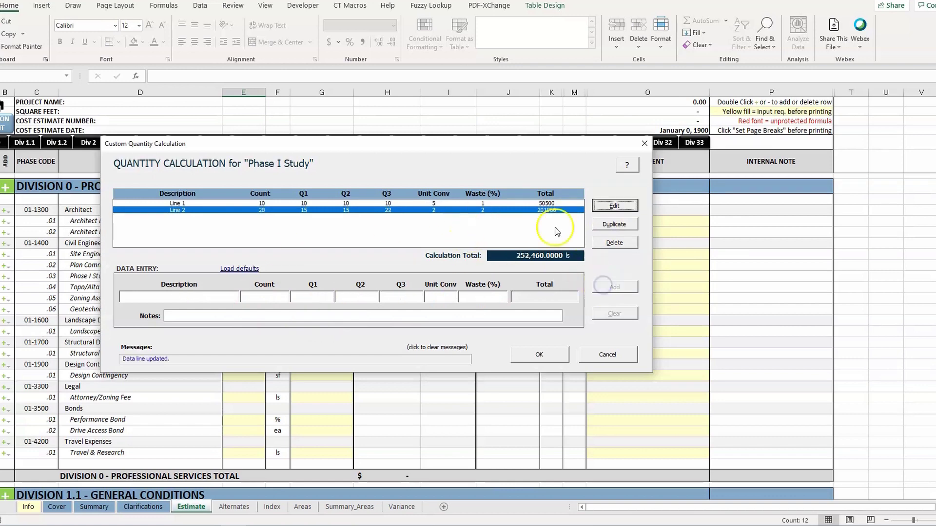
Add a calculation line named Line 3 with count 5, Q1 5, Q2 5, Q3 58, unit conversion 8 and waste 2%.
{"action": "left_click", "coordinate": [236, 296]}
{"action": "type", "text": "Line 3"}
{"action": "key", "text": "Tab"}
{"action": "type", "text": "5"}
{"action": "key", "text": "Tab"}
{"action": "type", "text": "5"}
{"action": "key", "text": "Tab"}
{"action": "type", "text": "5"}
{"action": "key", "text": "Tab"}
{"action": "type", "text": "58"}
{"action": "key", "text": "Tab"}
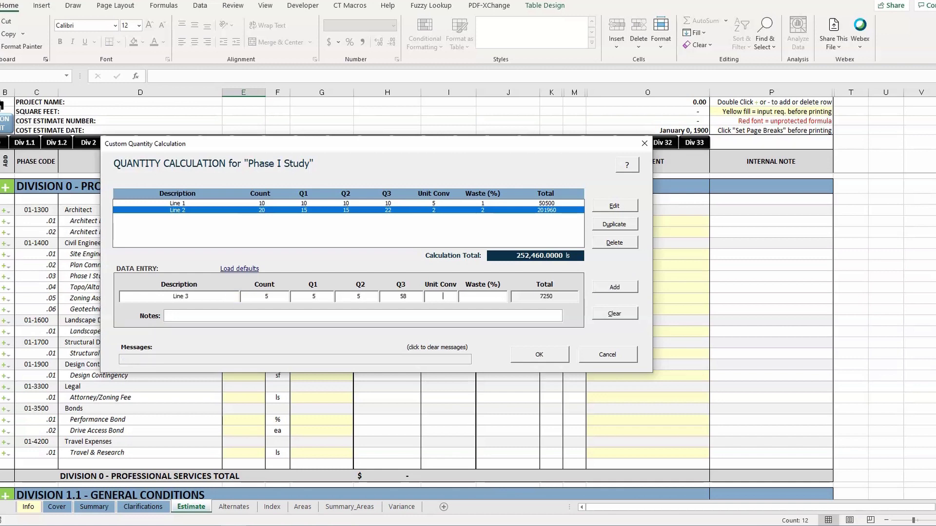
{"action": "type", "text": "8"}
{"action": "key", "text": "Tab"}
{"action": "key", "text": "Tab"}
{"action": "left_click", "coordinate": [615, 289]}
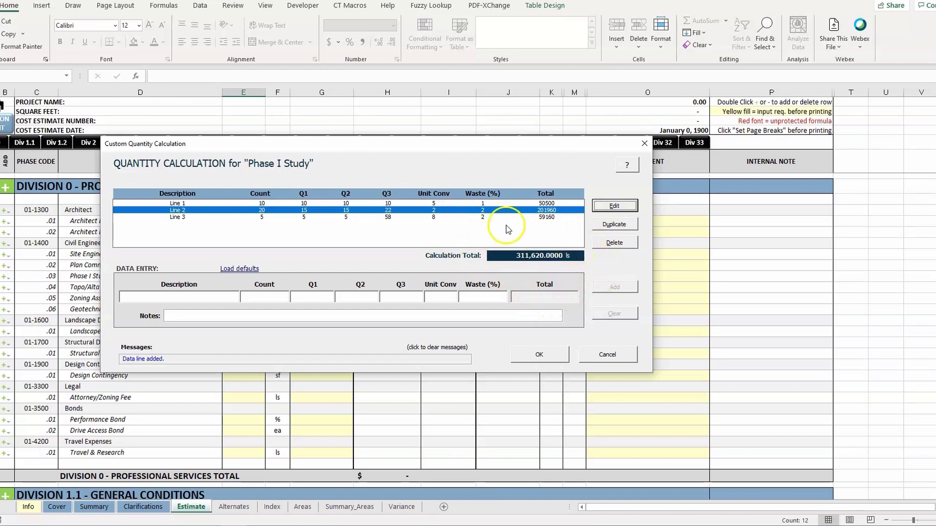
Apply the calculated quantity to the Phase I Study item and check the note attached to its cell.
{"action": "left_click", "coordinate": [538, 355]}
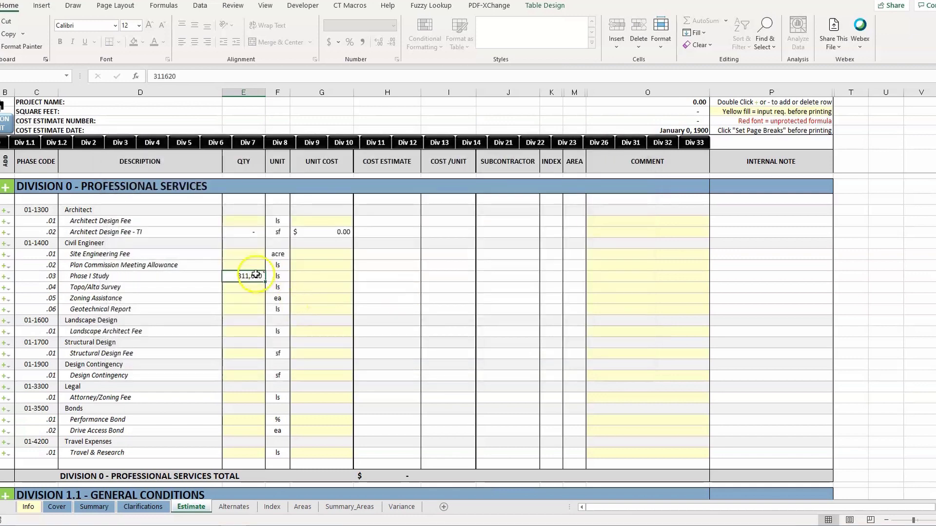
{"action": "left_click", "coordinate": [255, 275]}
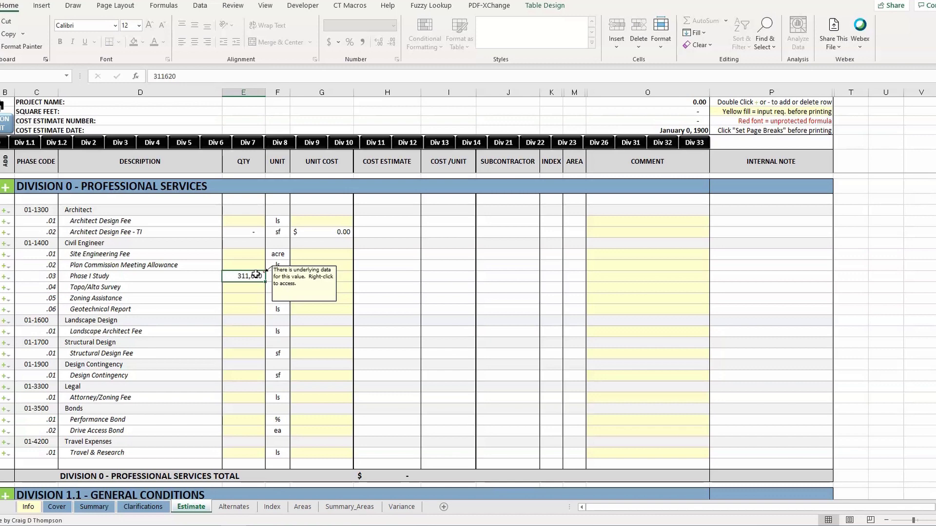
{"action": "left_click", "coordinate": [245, 290]}
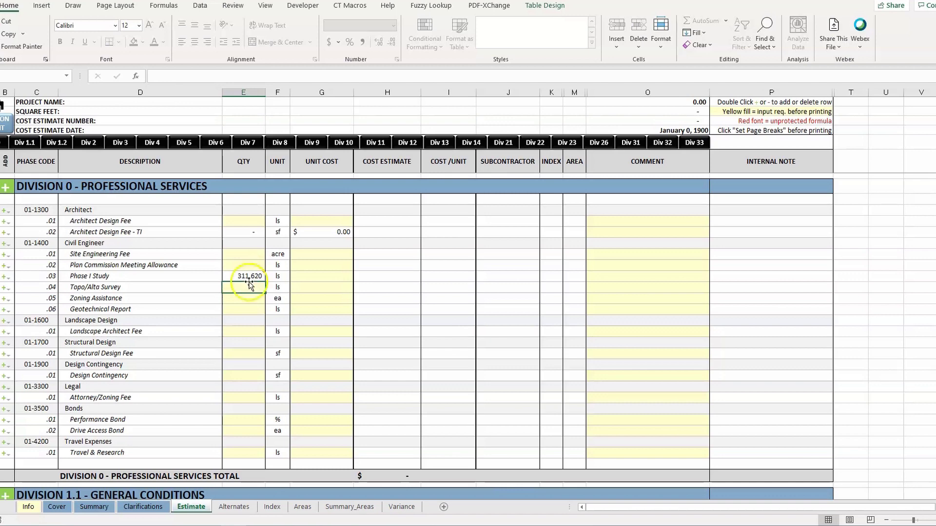
Reopen the Phase I Study quantity calculation, delete Line 2 and apply the result to the cell.
{"action": "double_click", "coordinate": [249, 277]}
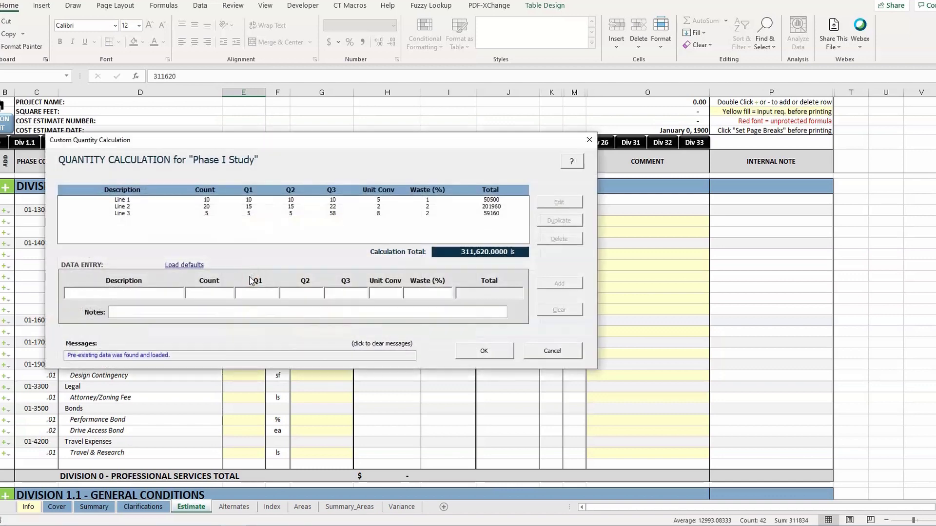
{"action": "left_click", "coordinate": [249, 207]}
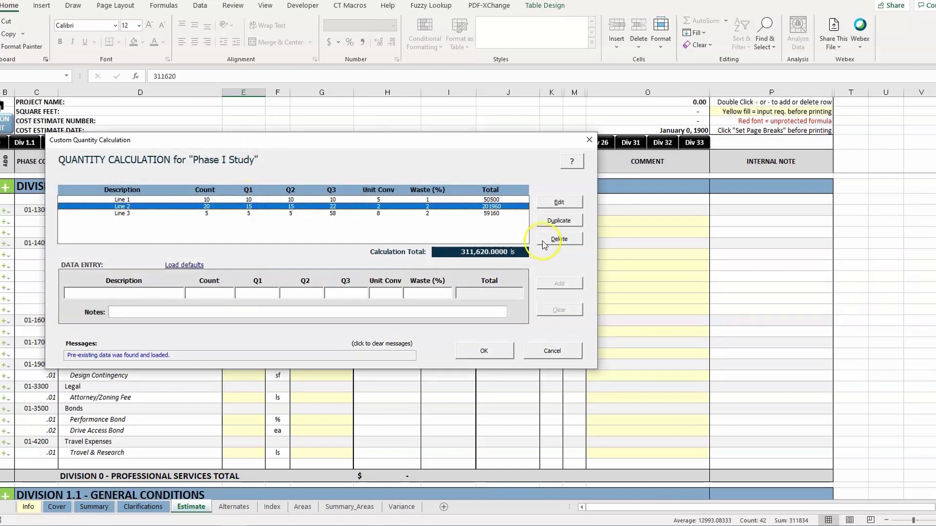
{"action": "left_click", "coordinate": [540, 242]}
{"action": "left_click", "coordinate": [453, 294]}
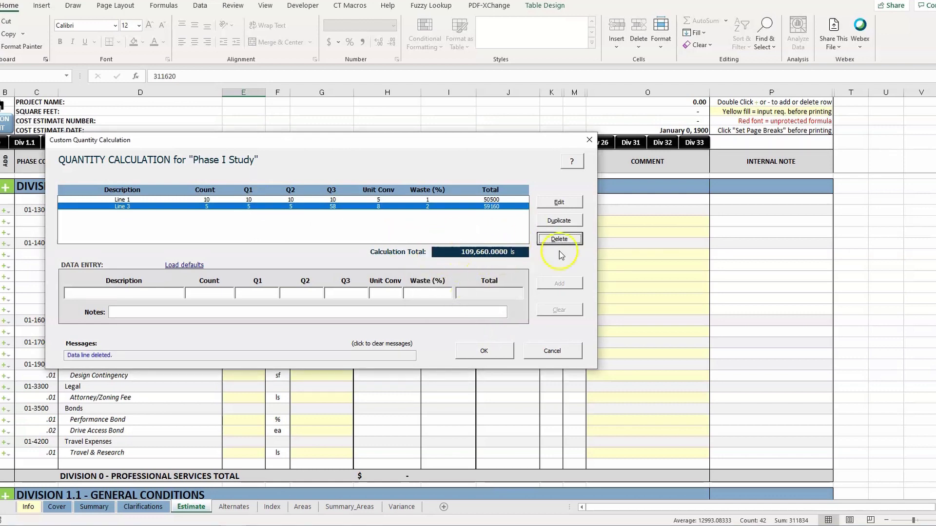
{"action": "left_click", "coordinate": [484, 351]}
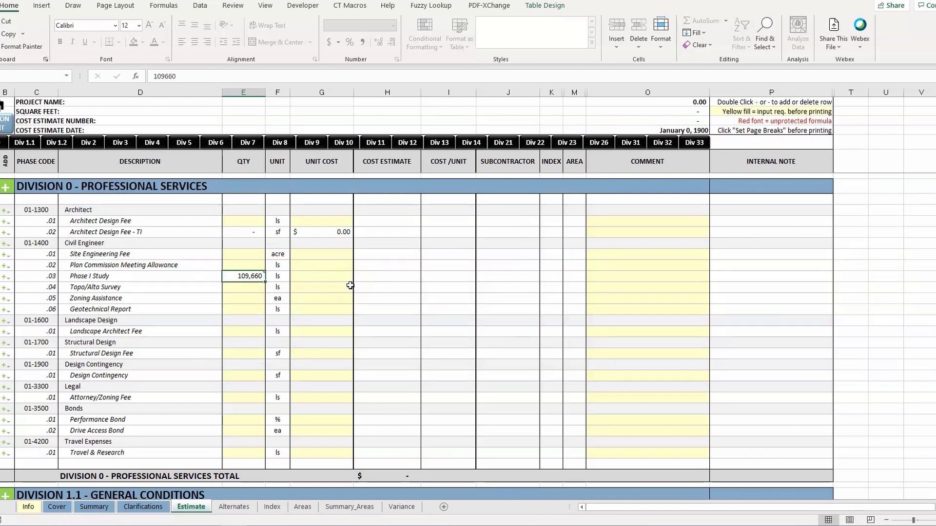
Reopen the Phase I Study quantity calculation and try to duplicate Line 3 as Line 4.
{"action": "double_click", "coordinate": [261, 276]}
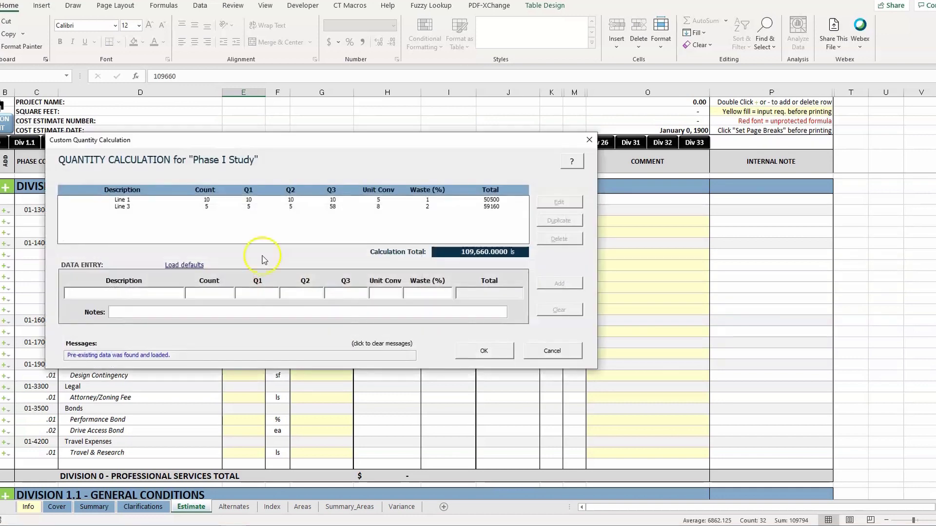
{"action": "left_click", "coordinate": [234, 204]}
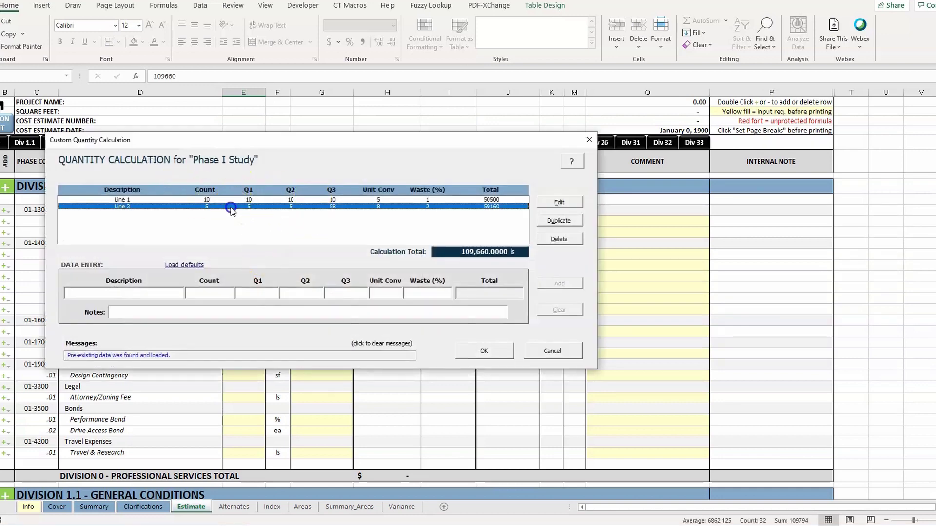
{"action": "left_click", "coordinate": [163, 293]}
{"action": "type", "text": "K"}
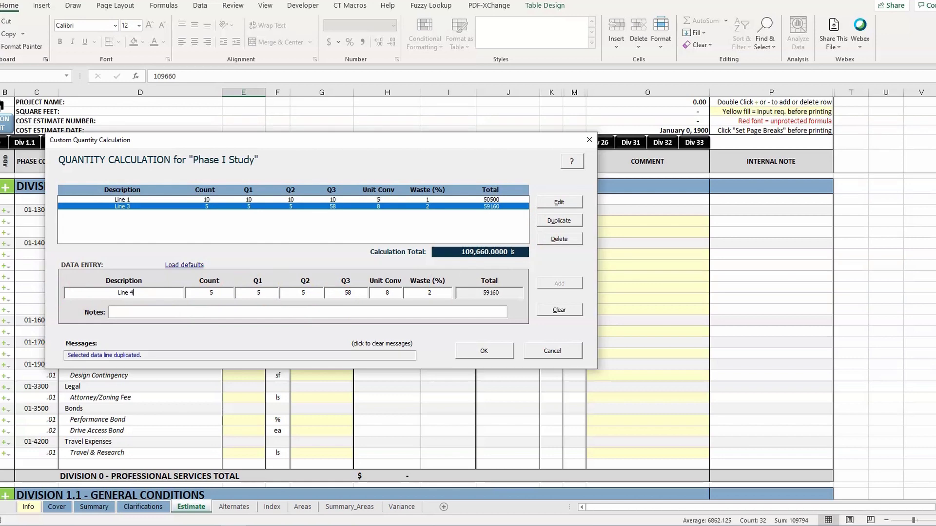
{"action": "left_click", "coordinate": [506, 359]}
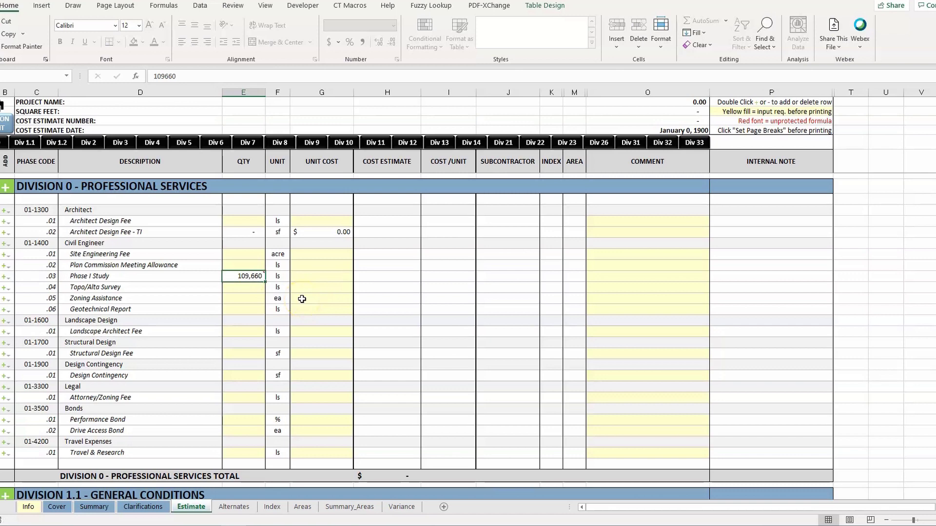
Clear the Phase I Study quantity and remove the underlying calculation data.
{"action": "key", "text": "Delete"}
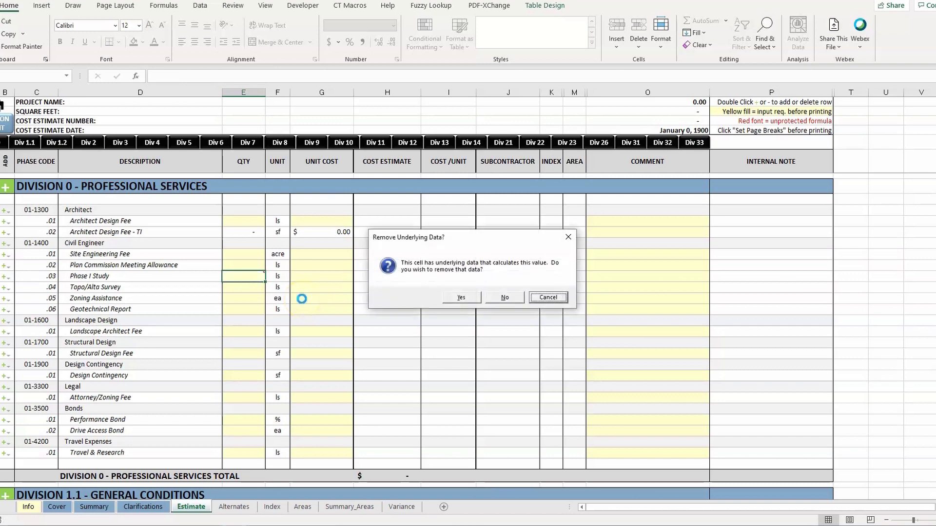
{"action": "left_click_drag", "start_coordinate": [469, 238], "coordinate": [373, 247]}
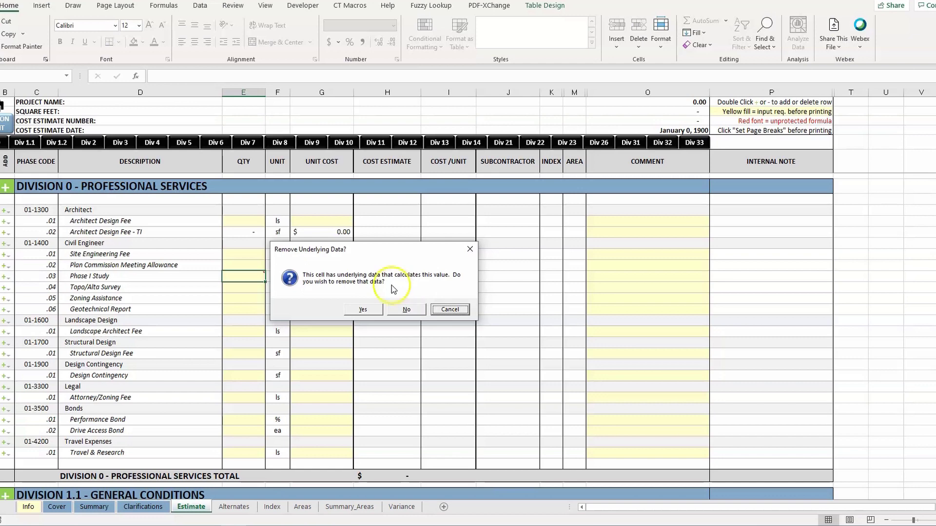
{"action": "left_click", "coordinate": [362, 309]}
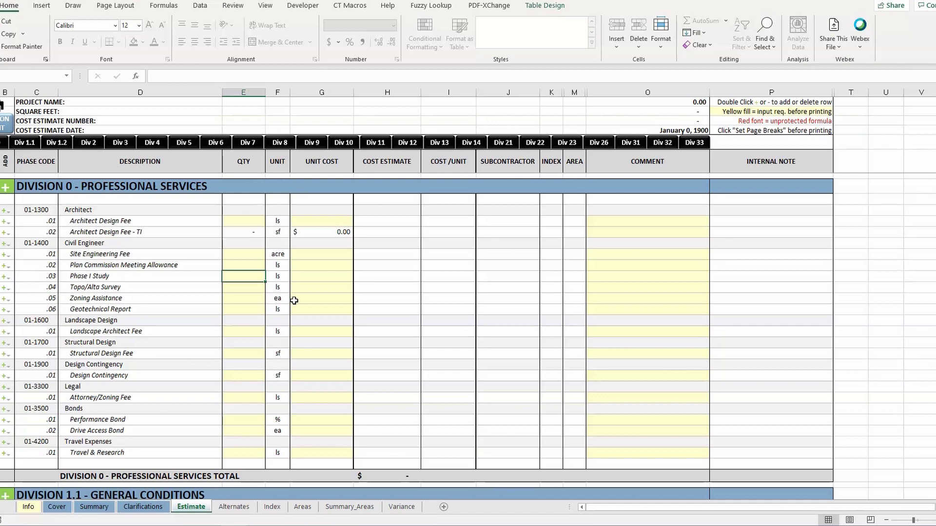
{"action": "left_click", "coordinate": [248, 295]}
Examine the phase codes and their sub-items in the Division 0 section of the estimate.
{"action": "left_click", "coordinate": [36, 209]}
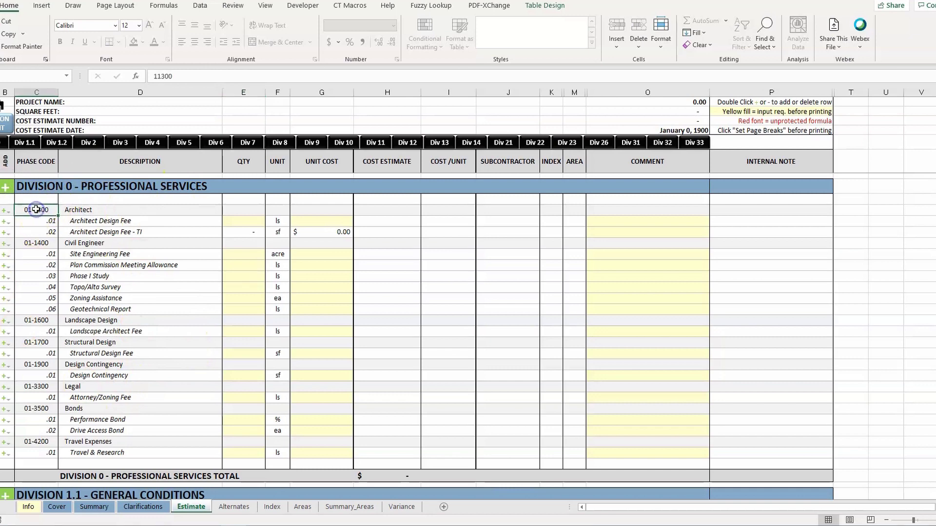
{"action": "left_click_drag", "start_coordinate": [50, 232], "coordinate": [71, 232]}
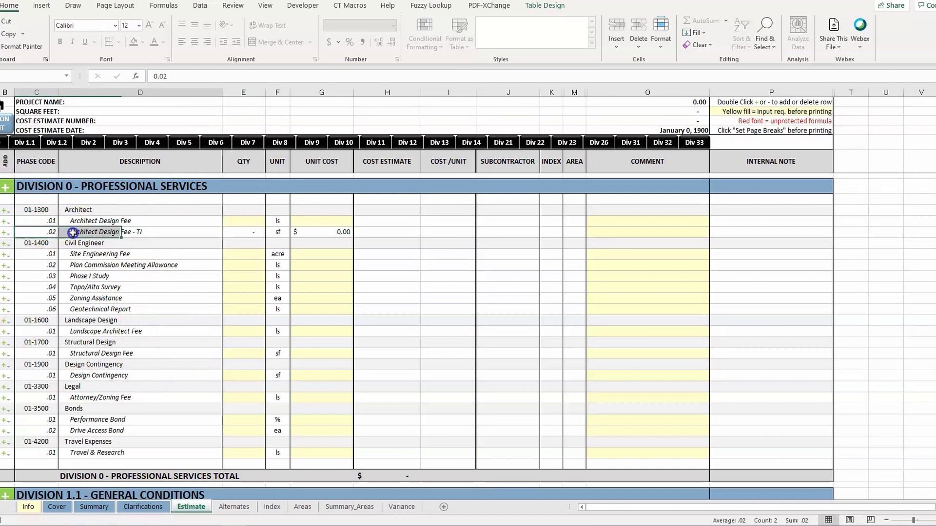
{"action": "left_click", "coordinate": [41, 221]}
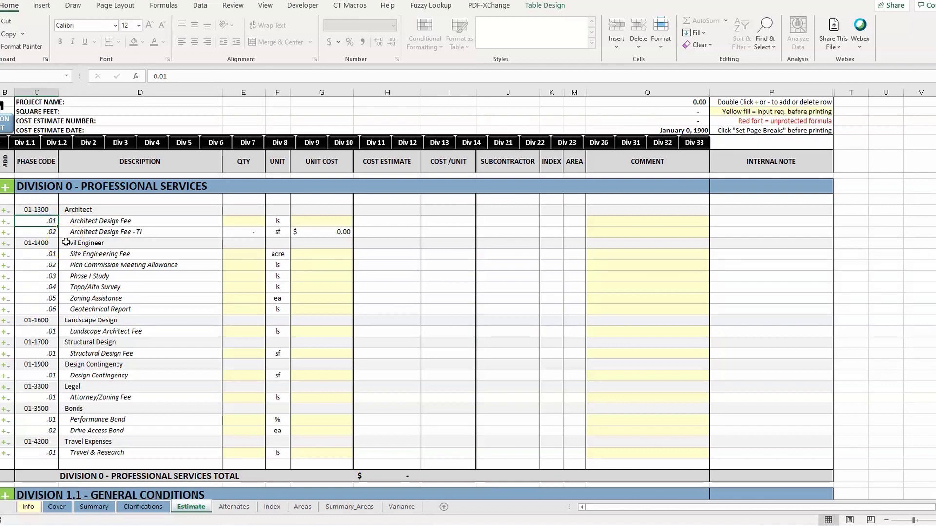
{"action": "scroll", "coordinate": [234, 297], "scroll_direction": "down", "scroll_amount": 20}
{"action": "scroll", "coordinate": [234, 296], "scroll_direction": "right", "scroll_amount": 2}
{"action": "scroll", "coordinate": [232, 300], "scroll_direction": "up", "scroll_amount": 20}
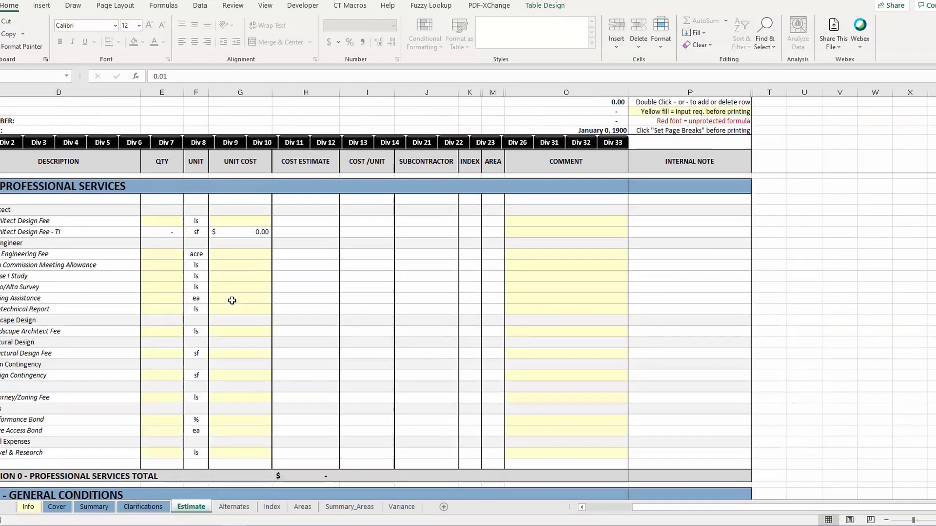
{"action": "scroll", "coordinate": [196, 302], "scroll_direction": "left", "scroll_amount": 2}
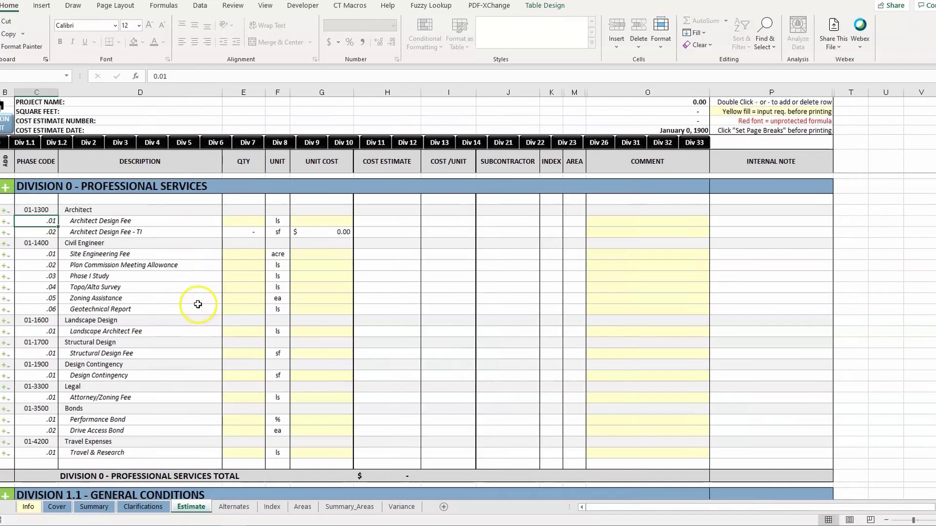
Open phase code insertion for Division 0 and queue Sr. Project Manager, General Unallocated and Acoust Eng.
{"action": "left_click", "coordinate": [6, 187]}
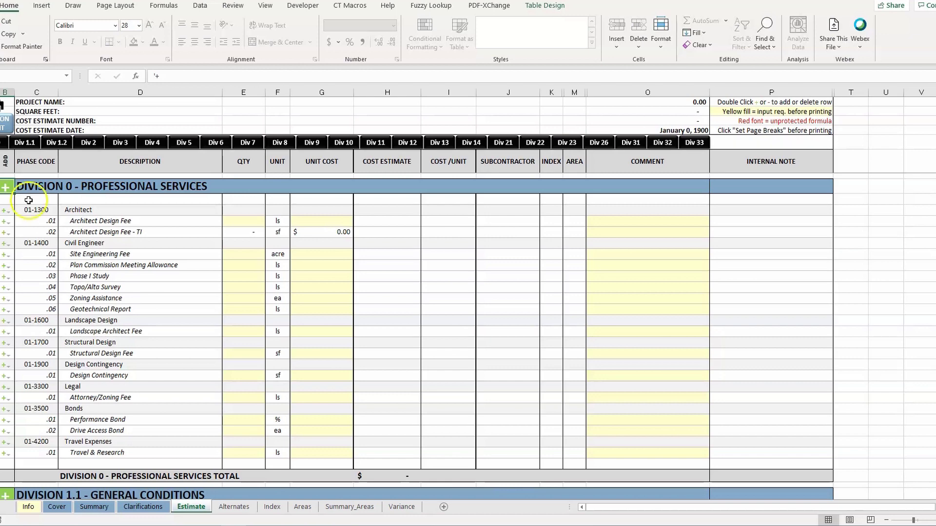
{"action": "double_click", "coordinate": [7, 187]}
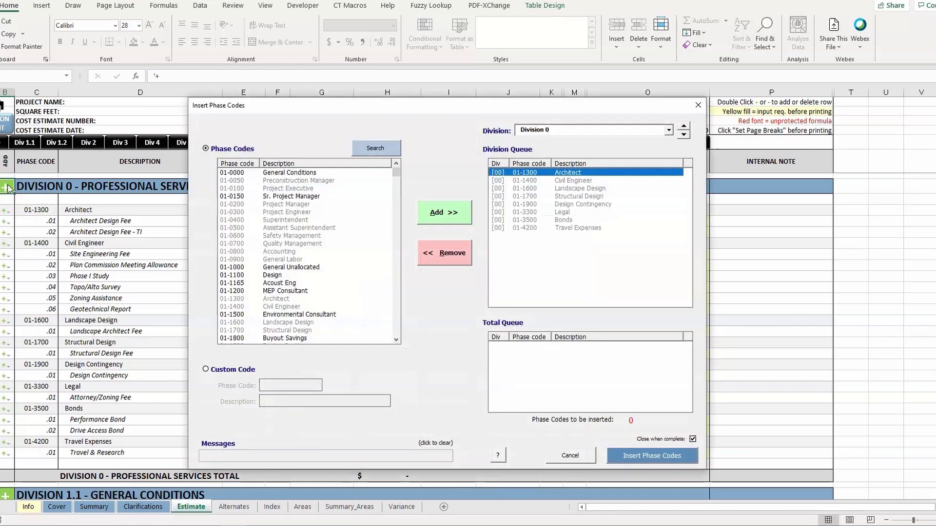
{"action": "left_click_drag", "start_coordinate": [414, 100], "coordinate": [382, 86]}
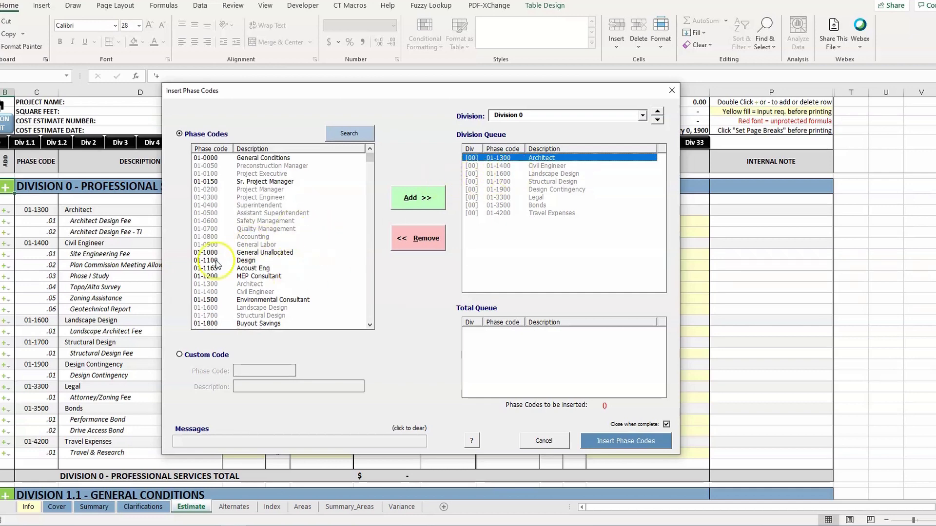
{"action": "left_click", "coordinate": [287, 182]}
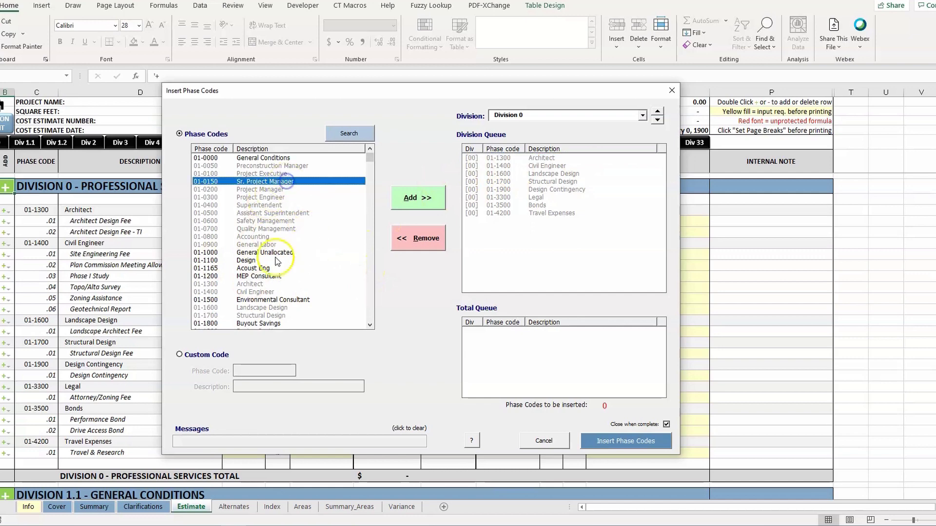
{"action": "left_click", "coordinate": [273, 252], "text": "ctrl"}
{"action": "left_click", "coordinate": [251, 268], "text": "ctrl"}
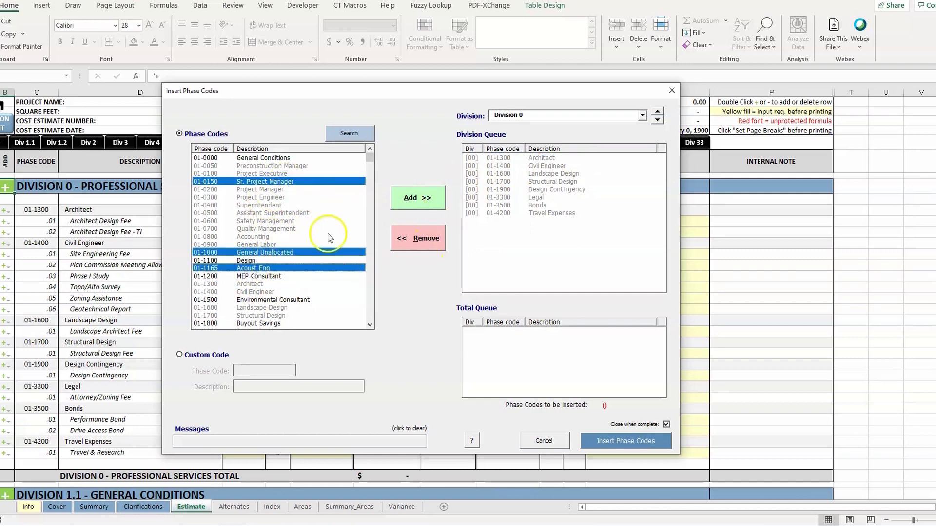
{"action": "left_click", "coordinate": [417, 197]}
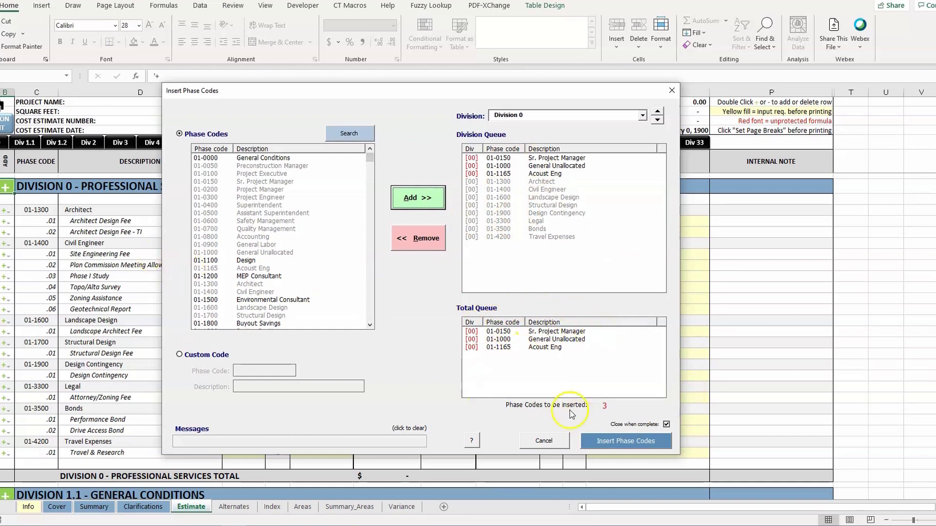
Choose Division 1.1 and queue phase codes 12-1200 Wall Decorations through 12-2400 Window Shades for it.
{"action": "left_click", "coordinate": [532, 116]}
{"action": "left_click", "coordinate": [522, 133]}
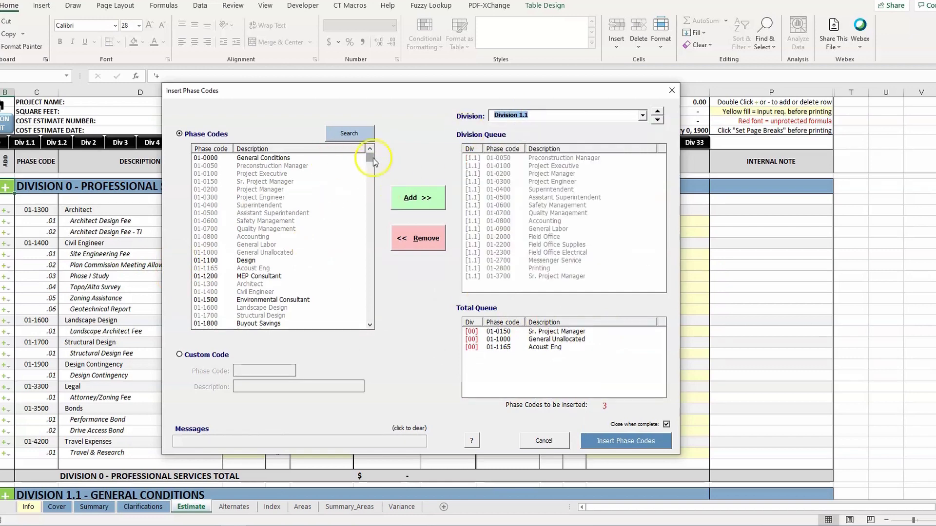
{"action": "left_click_drag", "start_coordinate": [370, 157], "coordinate": [369, 254]}
{"action": "left_click_drag", "start_coordinate": [265, 221], "coordinate": [265, 245]}
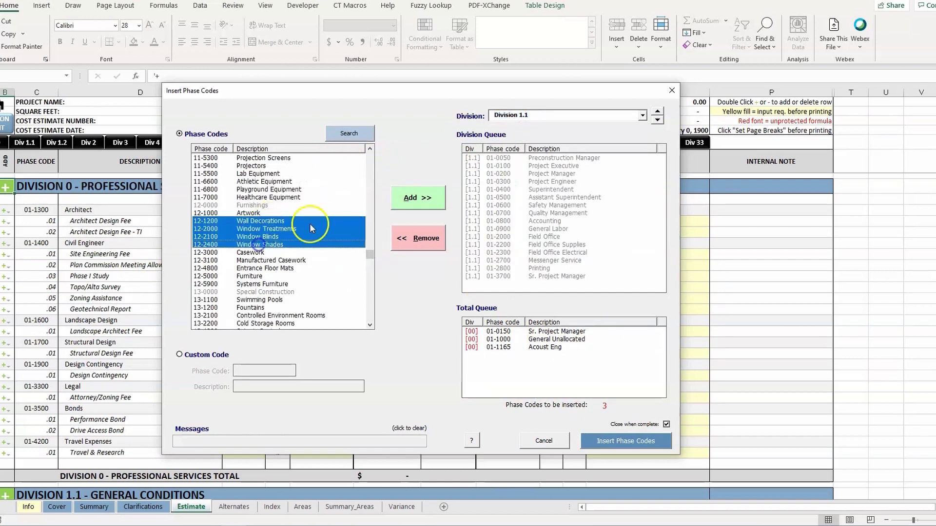
{"action": "left_click", "coordinate": [412, 198]}
Search the phase codes for "wood" and queue 06-5000 Wood Panels for Division 1.1.
{"action": "left_click_drag", "start_coordinate": [371, 258], "coordinate": [374, 151]}
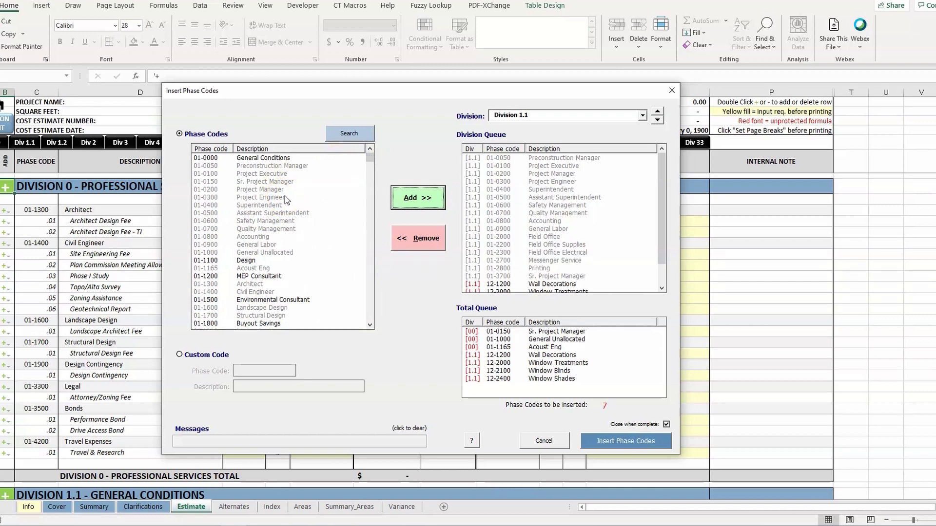
{"action": "left_click", "coordinate": [236, 215]}
{"action": "left_click", "coordinate": [229, 219]}
{"action": "left_click", "coordinate": [358, 127]}
{"action": "left_click", "coordinate": [249, 157]}
{"action": "type", "text": "wood"}
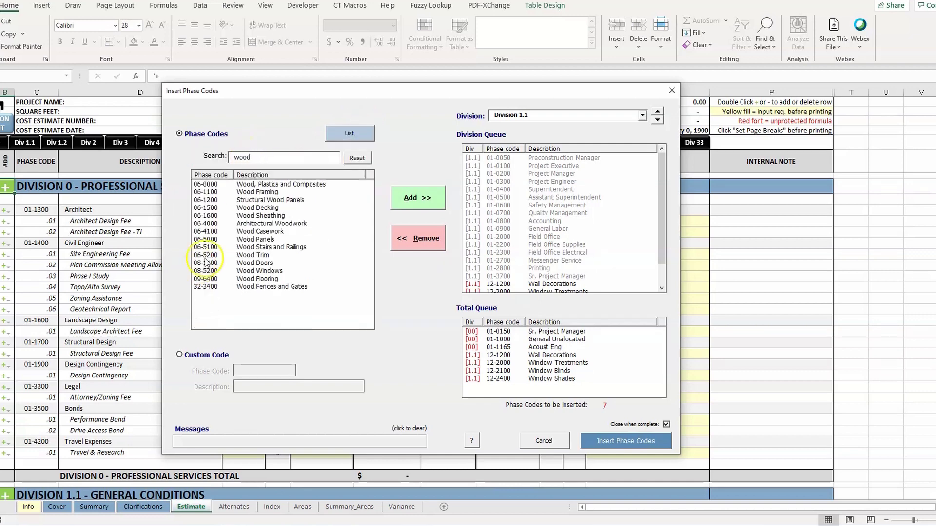
{"action": "left_click", "coordinate": [260, 239]}
{"action": "left_click", "coordinate": [425, 201]}
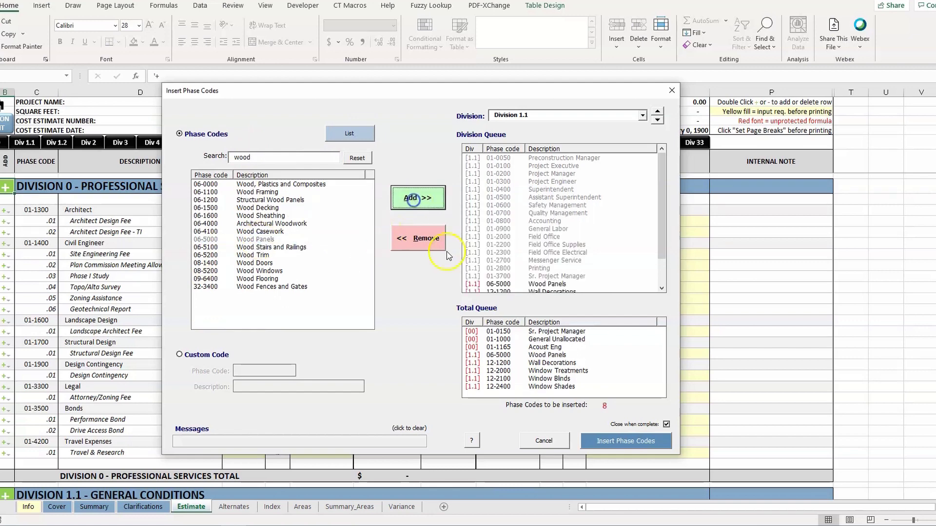
Search the phase codes for "07-", queue 07-2500 Weather Barriers for Division 1.1 and return to the full code list.
{"action": "left_click", "coordinate": [357, 157]}
{"action": "left_click", "coordinate": [265, 159]}
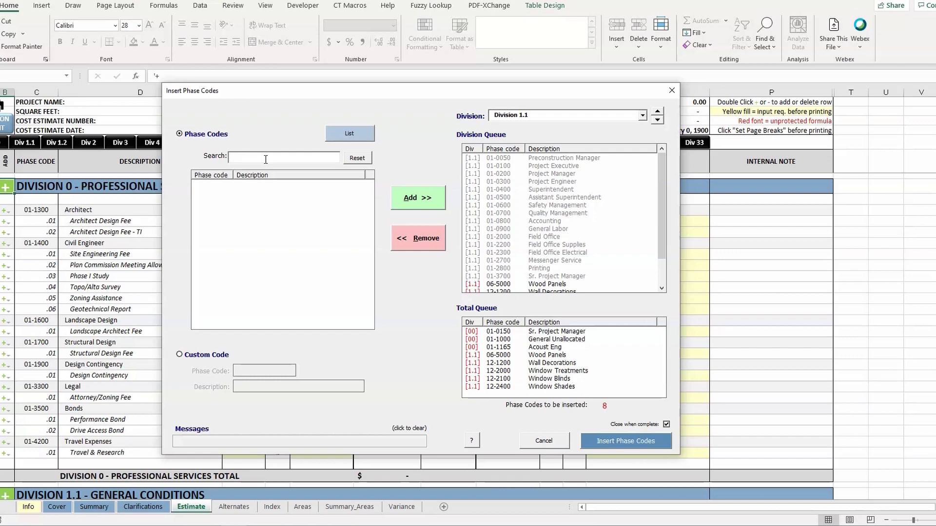
{"action": "type", "text": "-"}
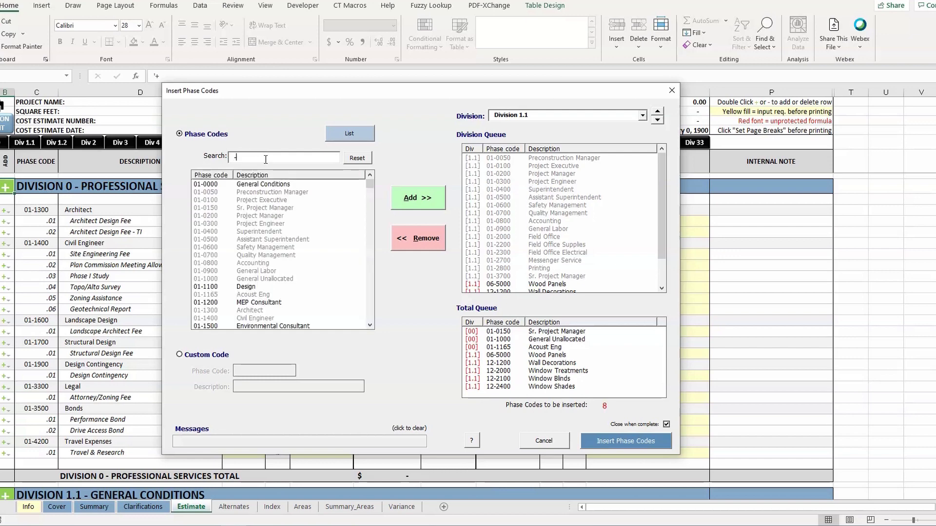
{"action": "key", "text": "BackSpace"}
{"action": "type", "text": "07"}
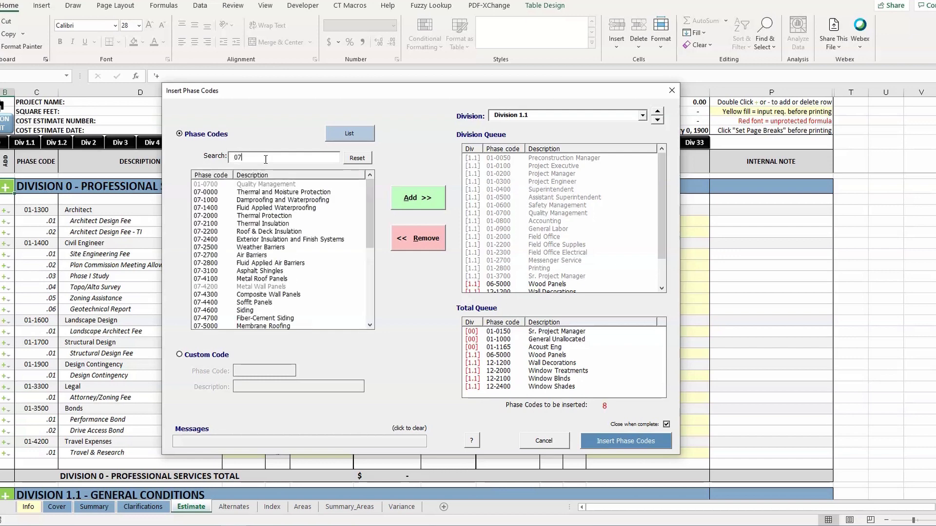
{"action": "type", "text": "-"}
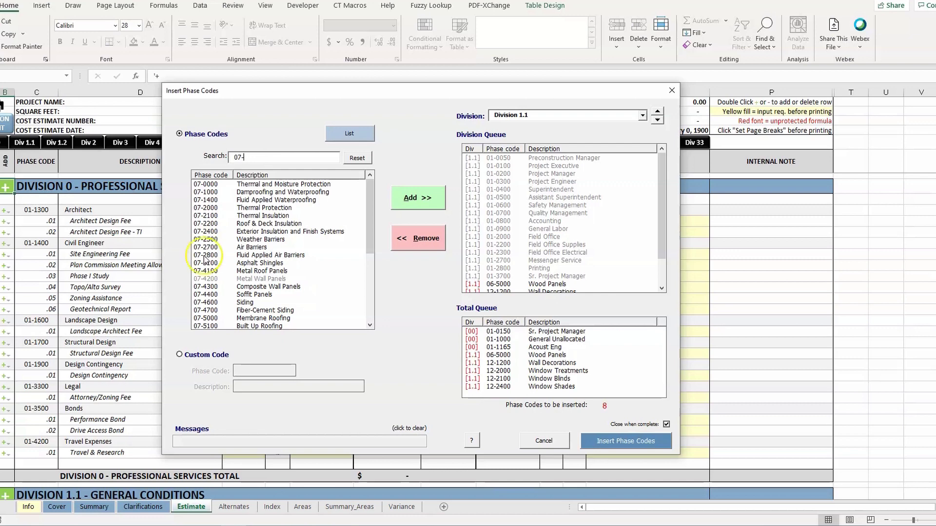
{"action": "scroll", "coordinate": [204, 259], "scroll_direction": "down", "scroll_amount": 2}
{"action": "scroll", "coordinate": [205, 259], "scroll_direction": "up", "scroll_amount": 1}
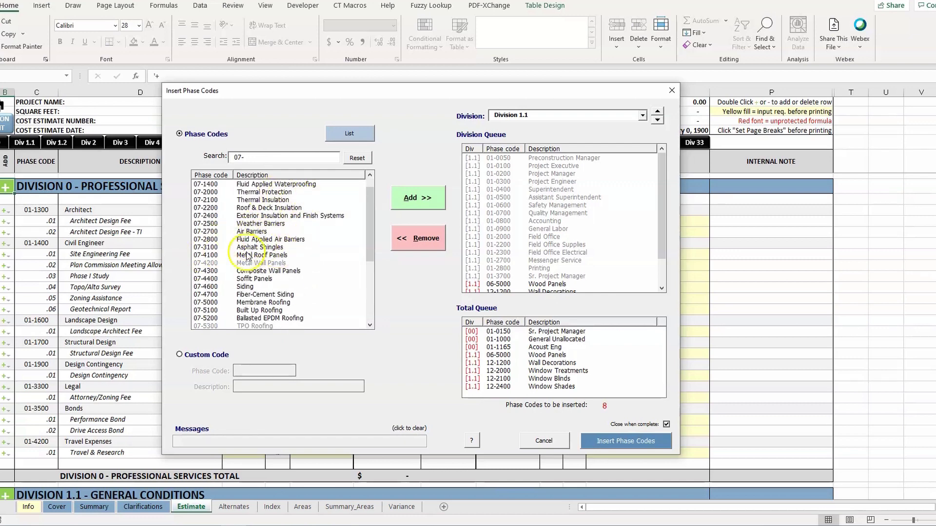
{"action": "left_click", "coordinate": [211, 225]}
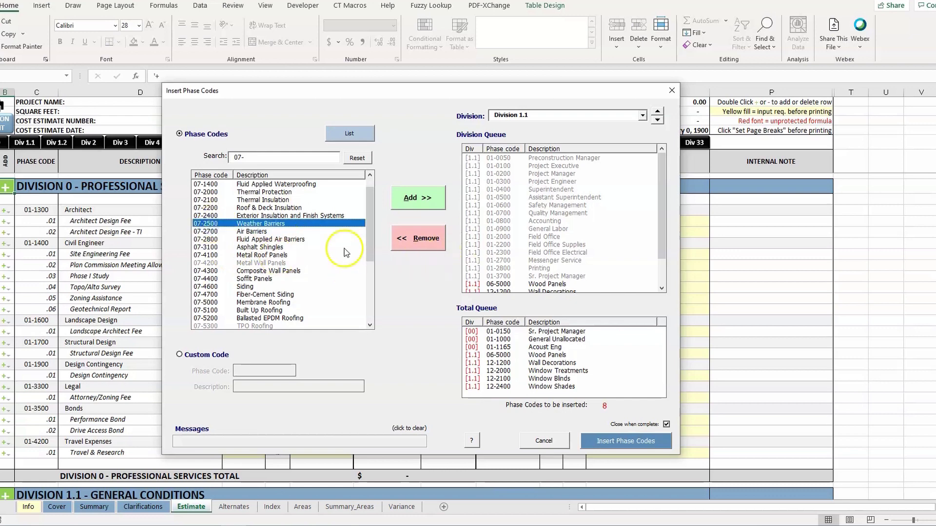
{"action": "left_click", "coordinate": [417, 199]}
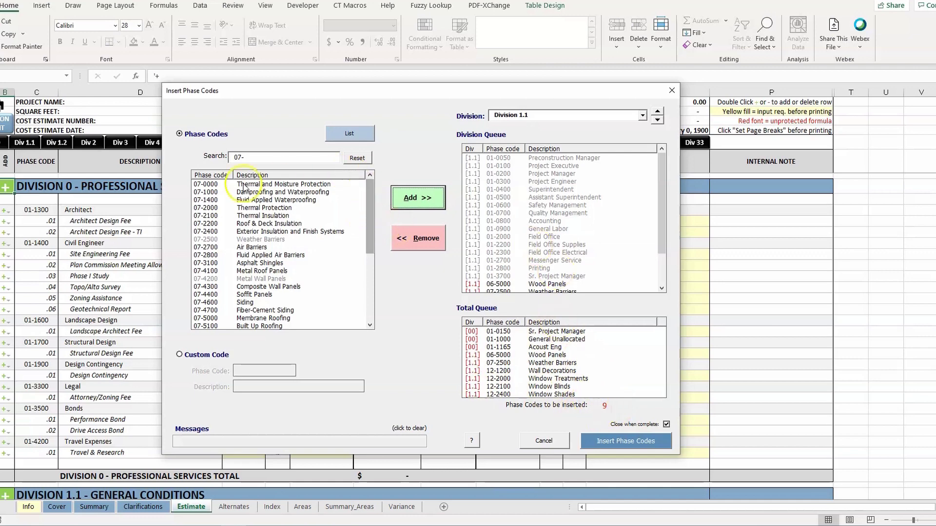
{"action": "left_click", "coordinate": [351, 133]}
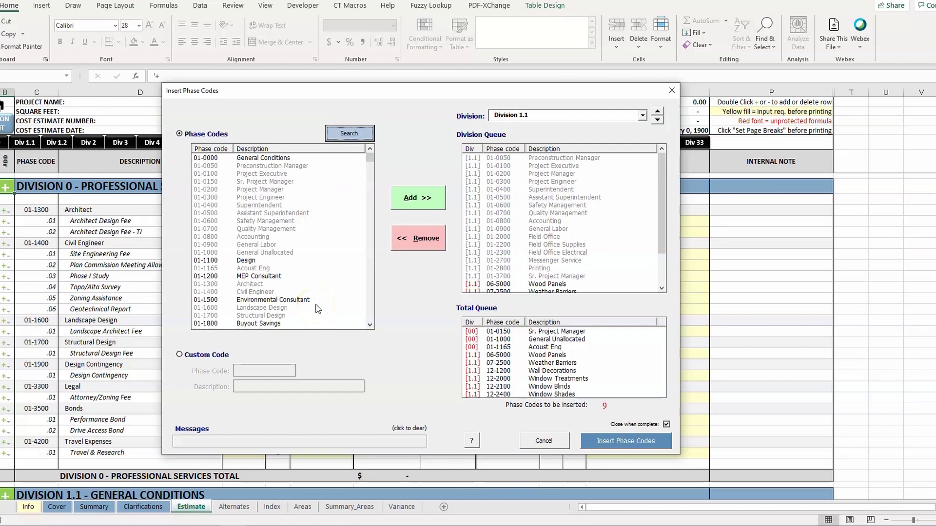
Queue a custom phase code 77-8800 with the description "New code" for Division 1.1.
{"action": "left_click", "coordinate": [311, 272]}
{"action": "left_click", "coordinate": [181, 356]}
{"action": "left_click", "coordinate": [251, 371]}
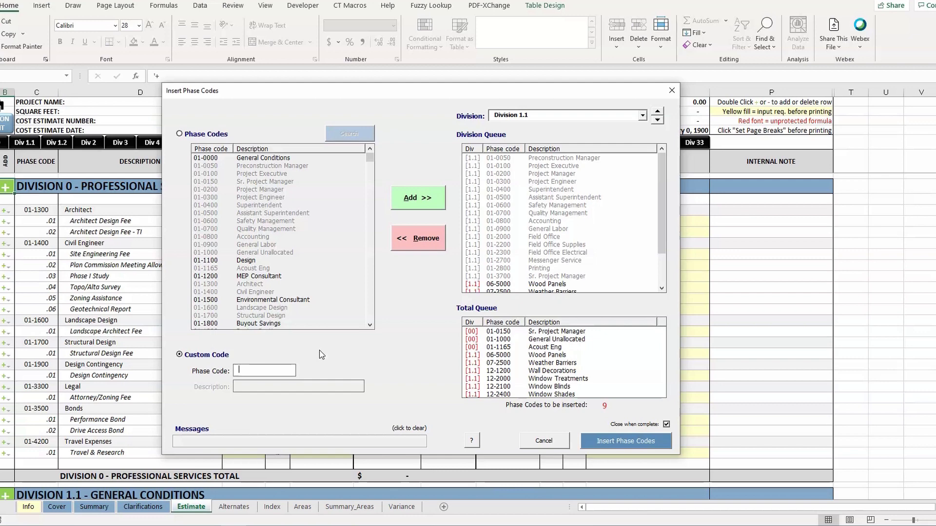
{"action": "type", "text": "774848"}
{"action": "key", "text": "Return"}
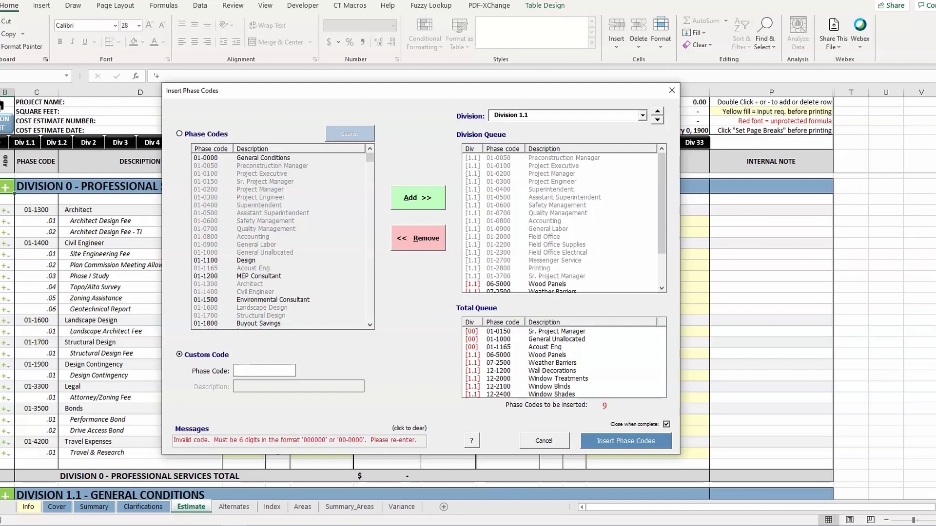
{"action": "type", "text": "778800"}
{"action": "key", "text": "Return"}
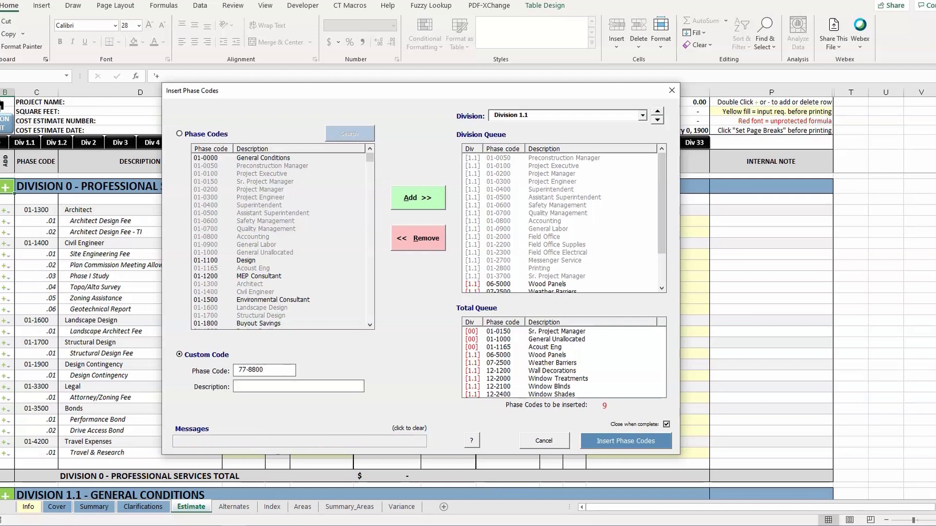
{"action": "type", "text": "New code"}
{"action": "left_click", "coordinate": [418, 197]}
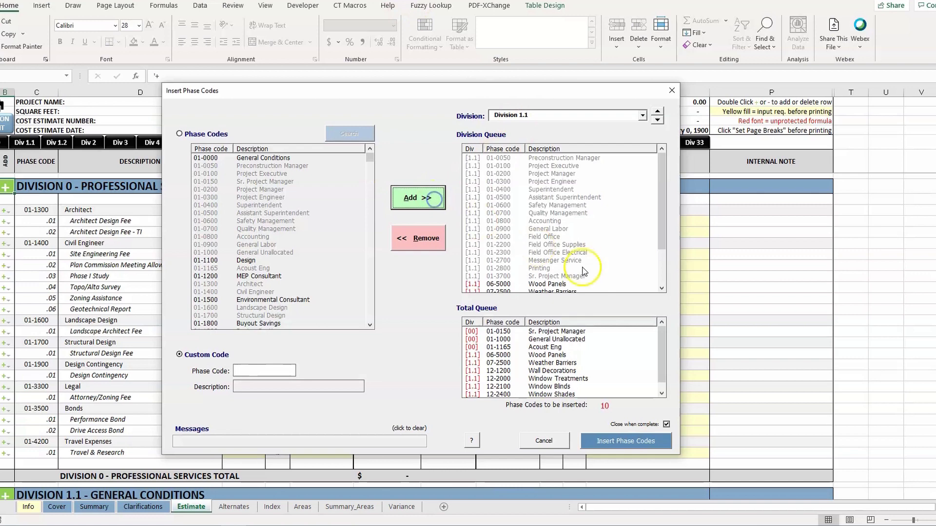
{"action": "scroll", "coordinate": [660, 227], "scroll_direction": "down", "scroll_amount": 2}
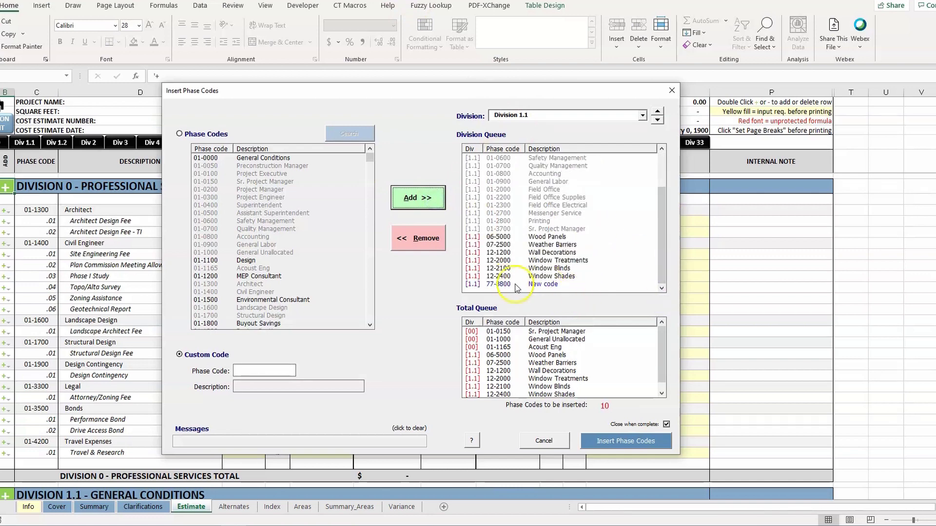
{"action": "left_click", "coordinate": [559, 285]}
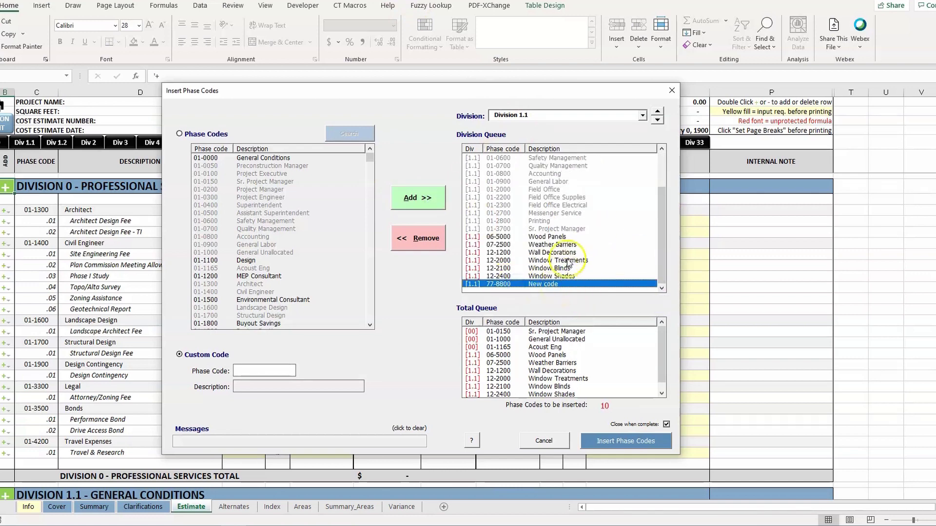
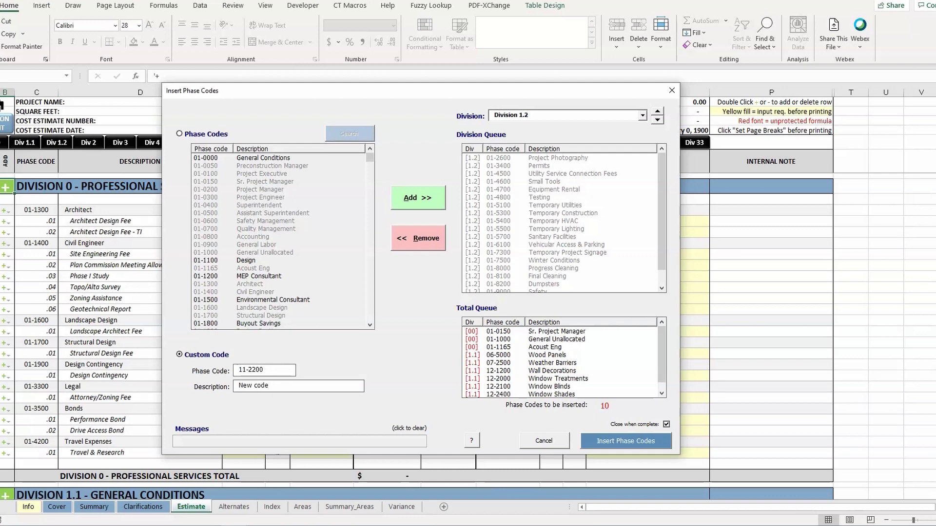
Queue custom phase code 11-2200 "New code" for Division 1.2 and try to enter an already used master-list code as a custom code.
{"action": "left_click", "coordinate": [426, 202]}
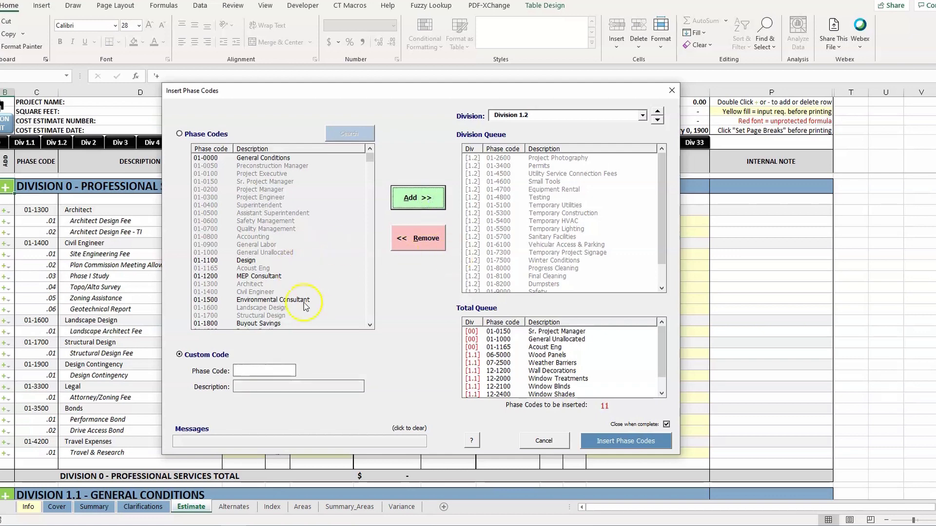
{"action": "left_click", "coordinate": [273, 369]}
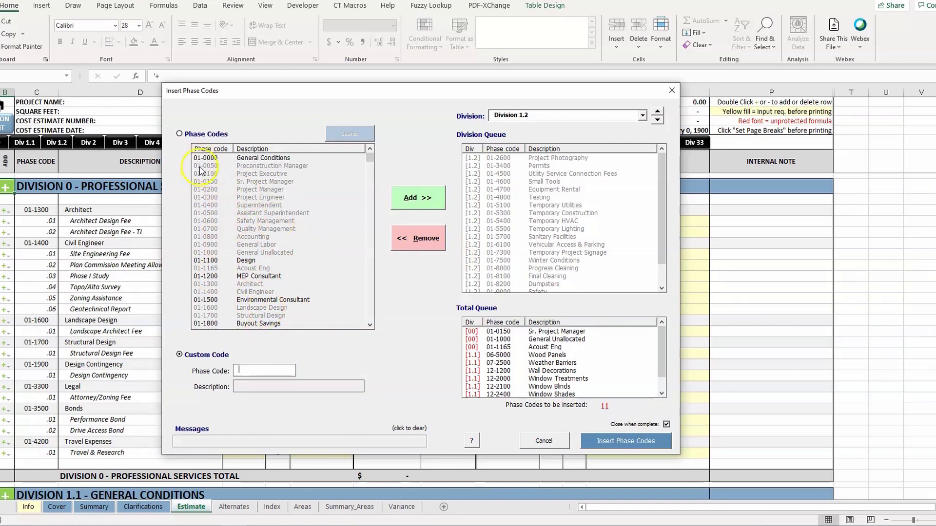
{"action": "left_click", "coordinate": [251, 369]}
{"action": "key", "text": "Return"}
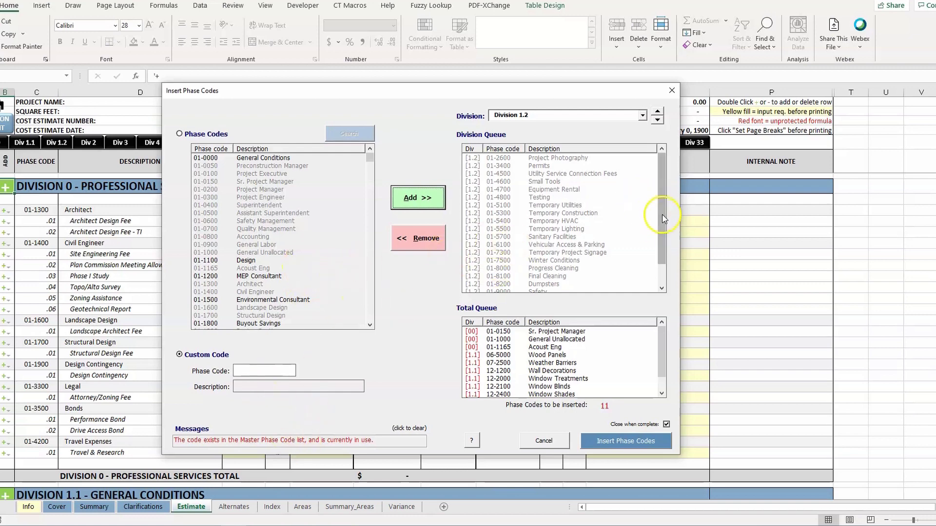
Remove 06-5000 Wood Panels from the Division 1.1 queue and check the remaining entries in the total queue.
{"action": "left_click", "coordinate": [664, 168]}
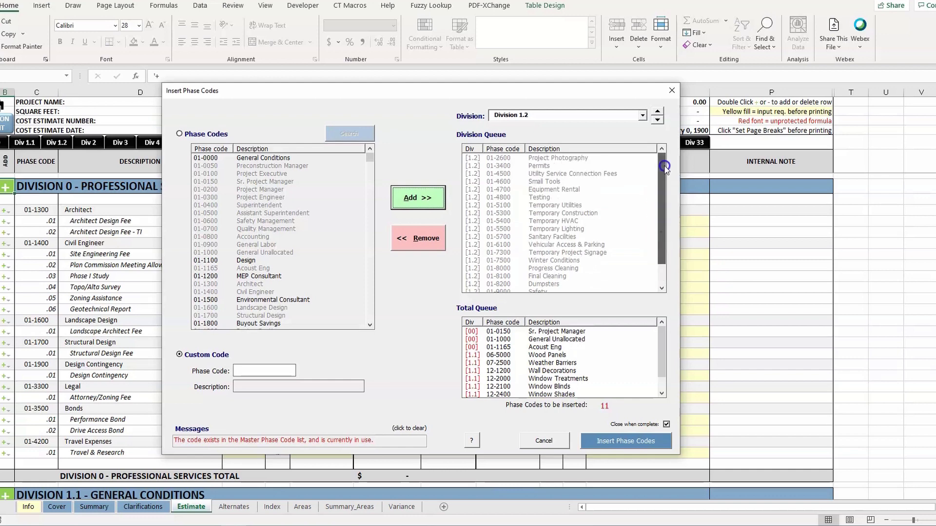
{"action": "left_click", "coordinate": [593, 116]}
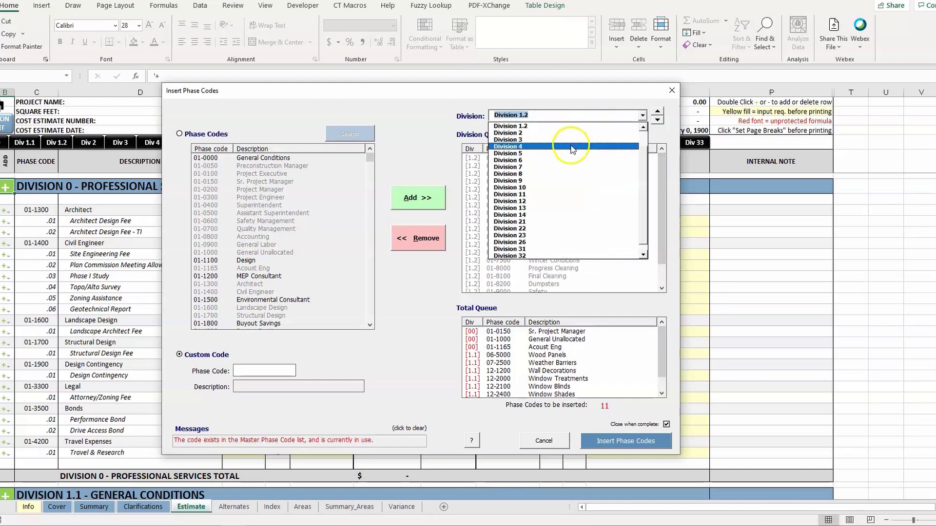
{"action": "scroll", "coordinate": [643, 130], "scroll_direction": "up", "scroll_amount": 1}
{"action": "left_click", "coordinate": [551, 140]}
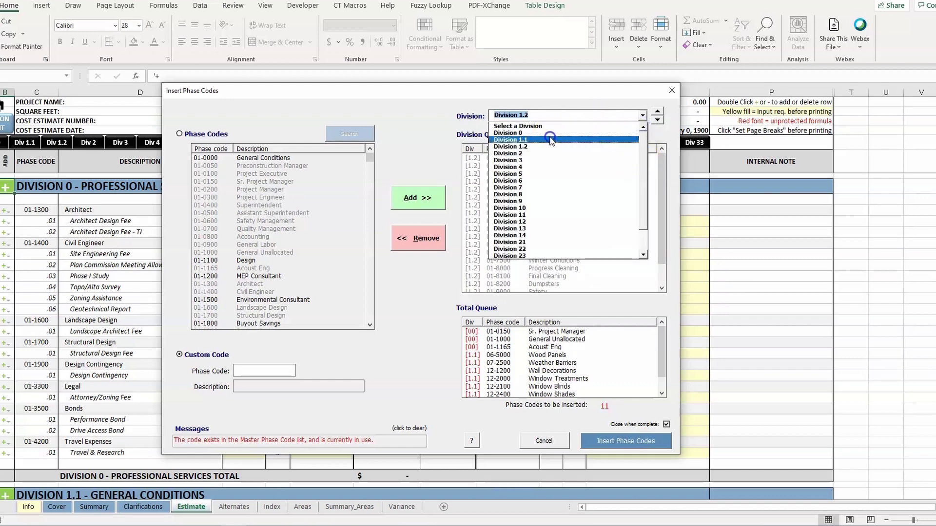
{"action": "scroll", "coordinate": [560, 205], "scroll_direction": "down", "scroll_amount": 3}
{"action": "left_click", "coordinate": [554, 237]}
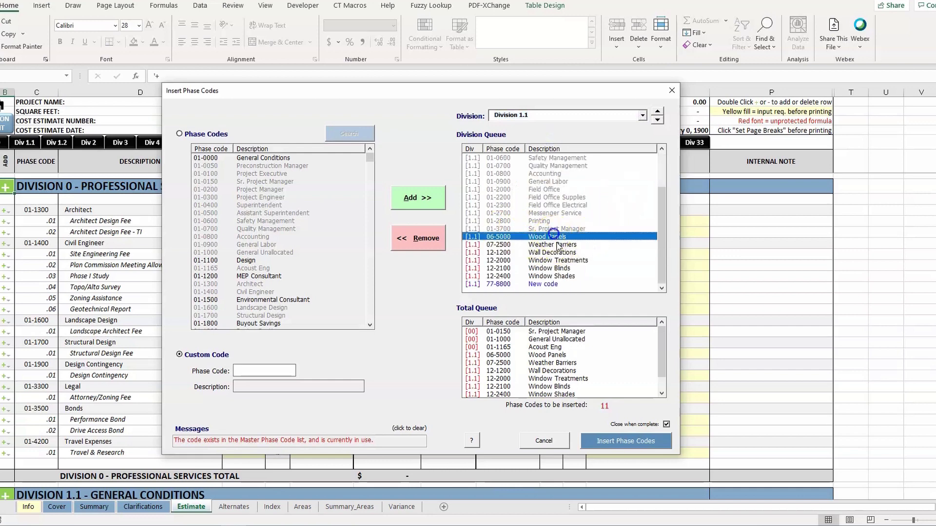
{"action": "left_click", "coordinate": [419, 238]}
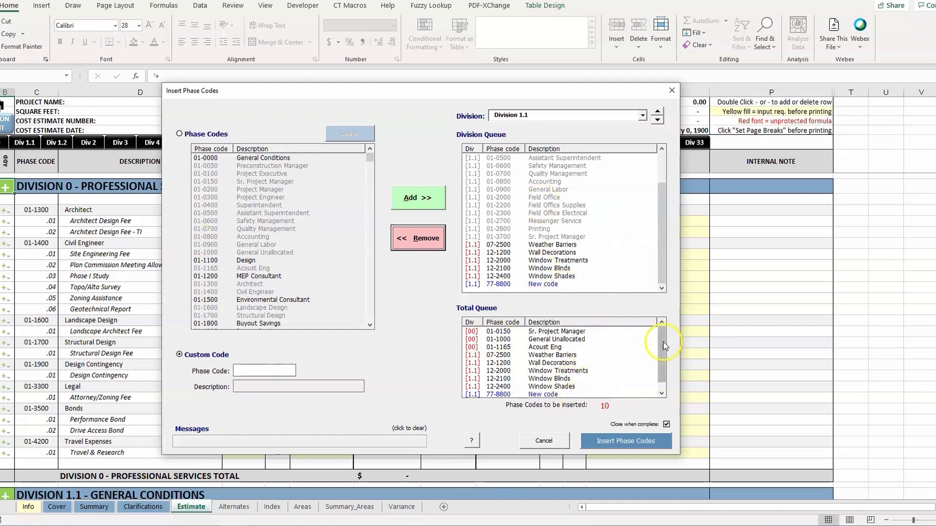
{"action": "left_click_drag", "start_coordinate": [663, 345], "coordinate": [664, 353]}
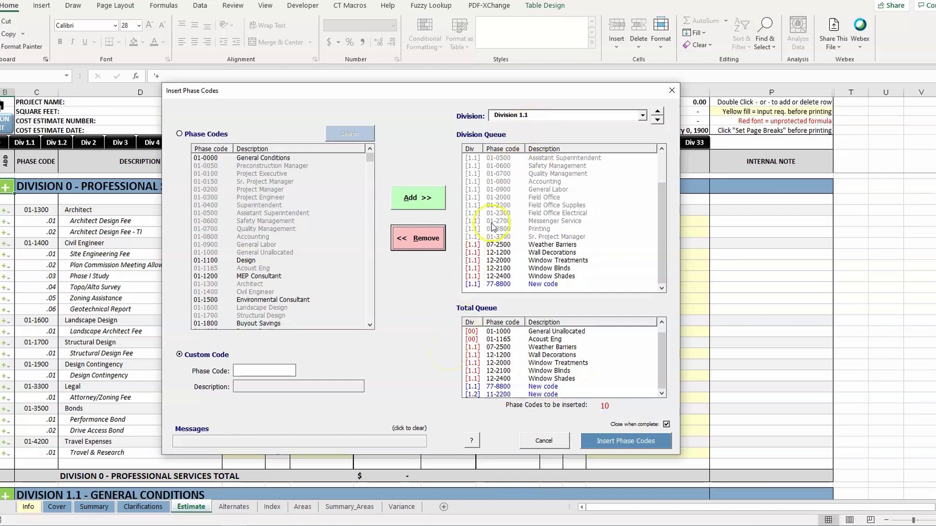
Insert all queued phase codes into their divisions of the estimate and acknowledge the completion notice.
{"action": "left_click", "coordinate": [663, 363]}
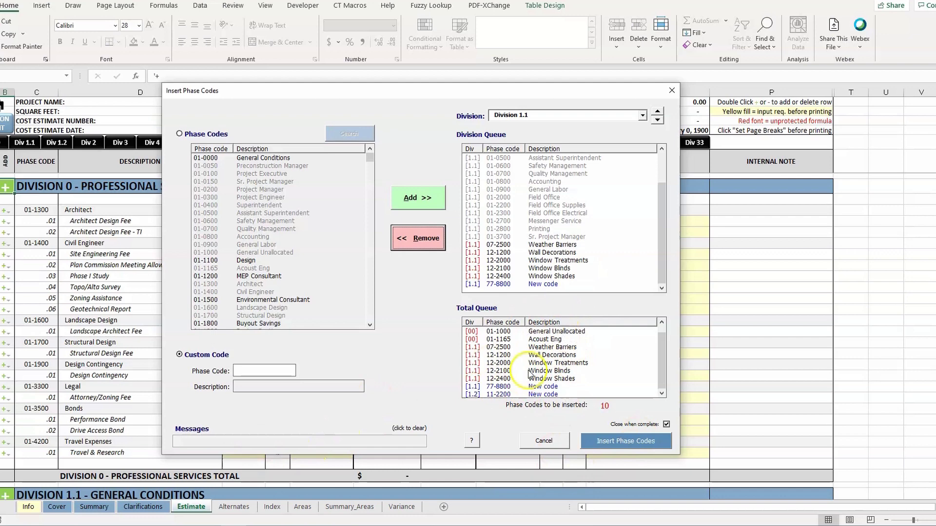
{"action": "left_click", "coordinate": [625, 441]}
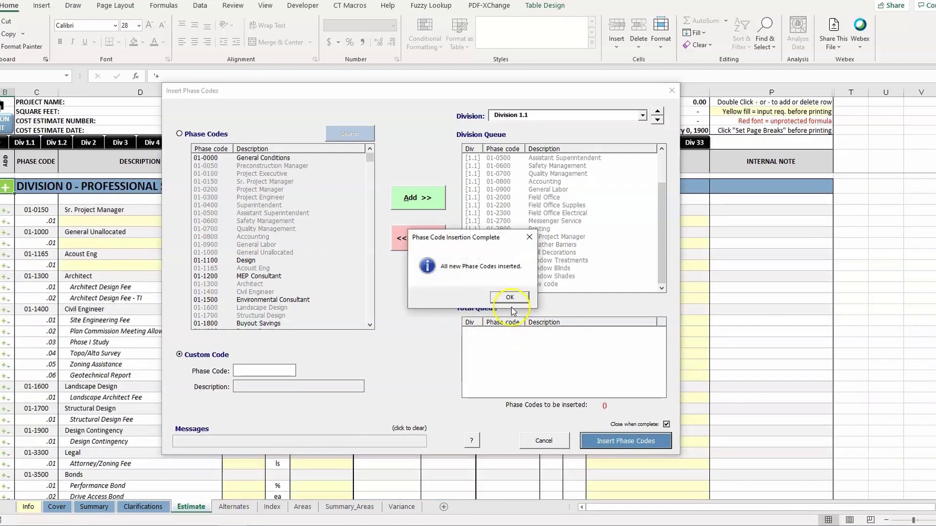
{"action": "left_click", "coordinate": [521, 297]}
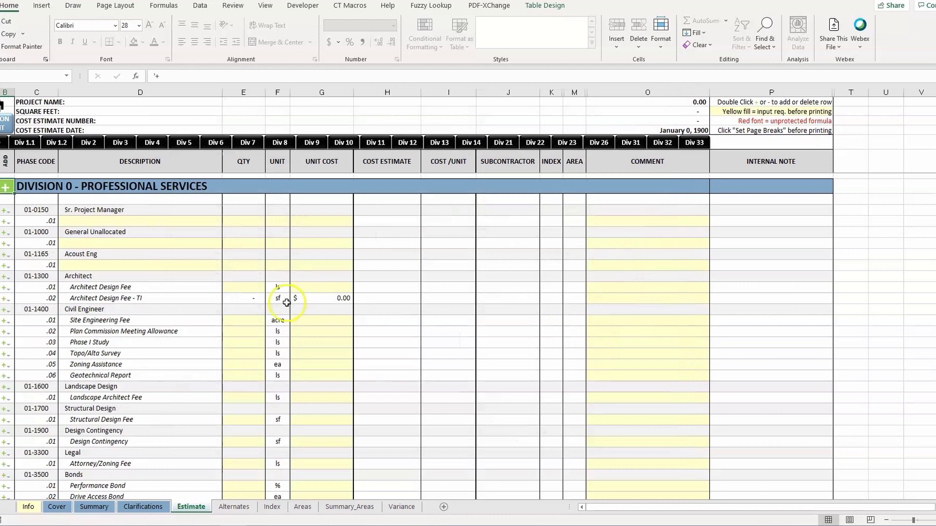
Examine the newly inserted phase codes and their blank .01 line items in Divisions 0, 1.1 and 1.2 of the estimate.
{"action": "left_click", "coordinate": [95, 221]}
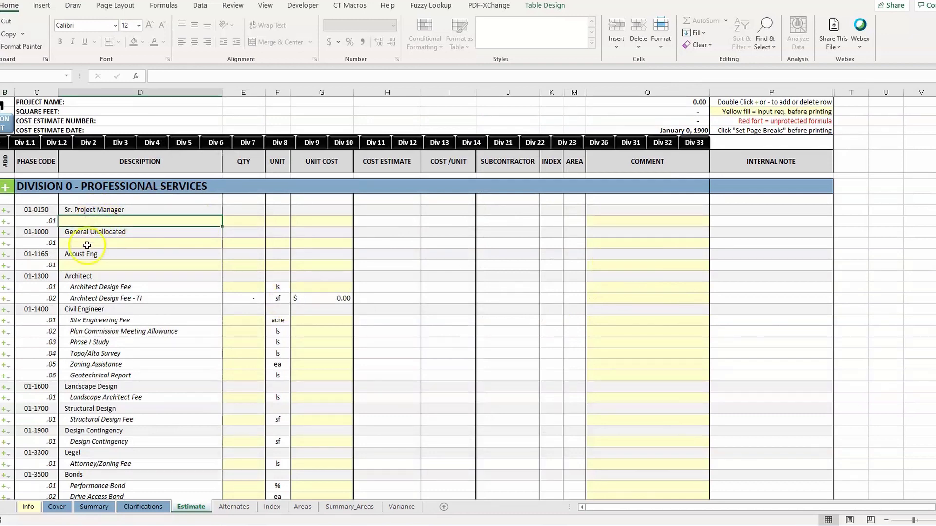
{"action": "left_click", "coordinate": [87, 243], "text": "ctrl"}
{"action": "left_click", "coordinate": [85, 265], "text": "ctrl"}
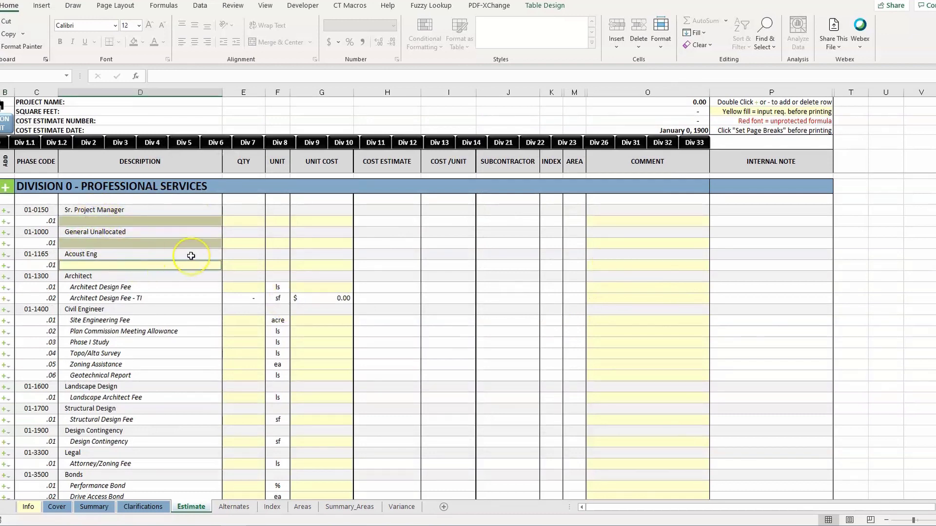
{"action": "scroll", "coordinate": [189, 256], "scroll_direction": "down", "scroll_amount": 6}
{"action": "scroll", "coordinate": [191, 256], "scroll_direction": "up", "scroll_amount": 9}
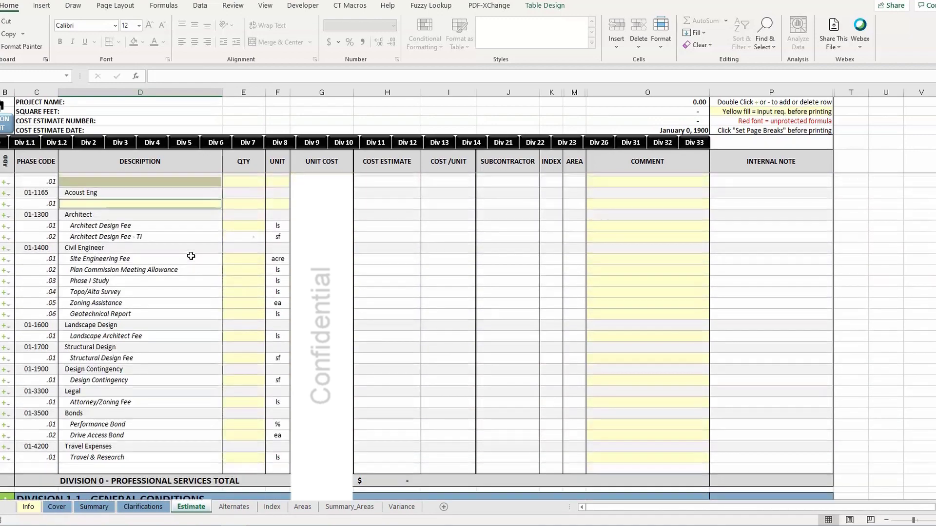
{"action": "scroll", "coordinate": [178, 268], "scroll_direction": "down", "scroll_amount": 10}
{"action": "scroll", "coordinate": [177, 269], "scroll_direction": "down", "scroll_amount": 12}
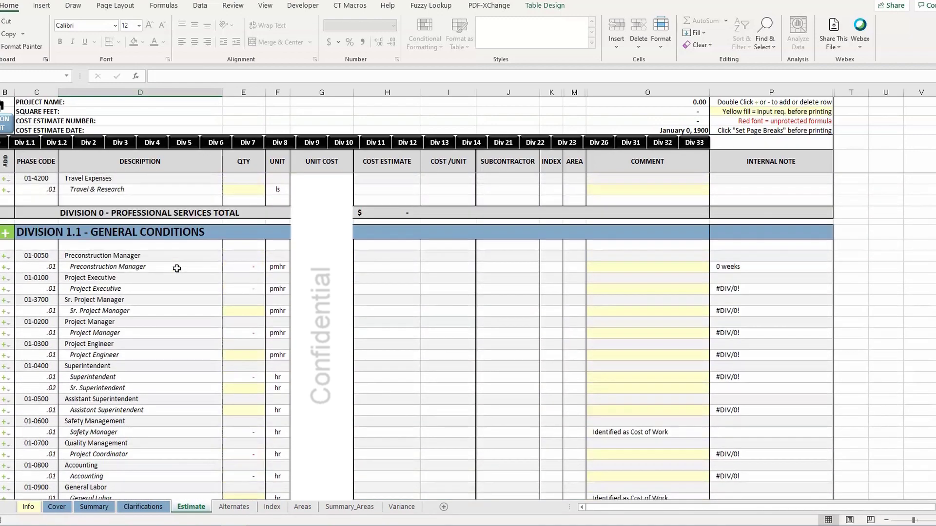
{"action": "scroll", "coordinate": [169, 282], "scroll_direction": "down", "scroll_amount": 6}
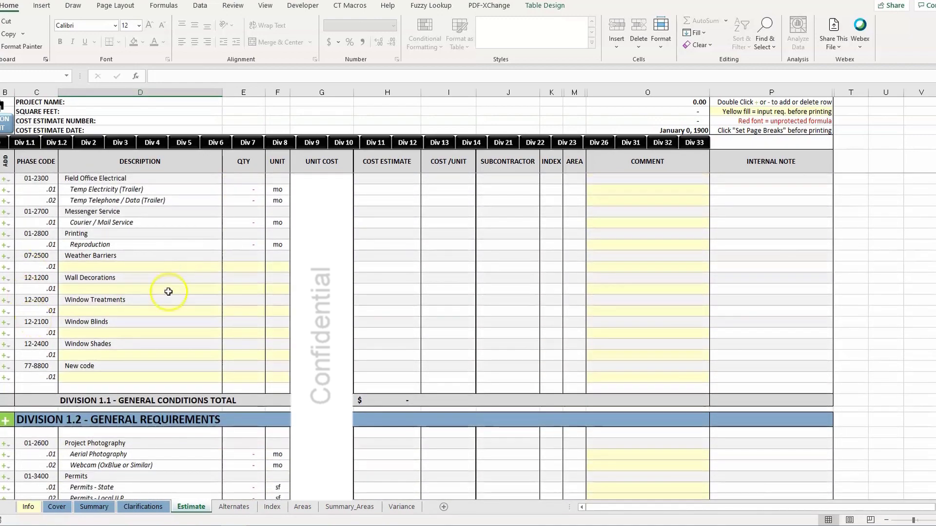
{"action": "scroll", "coordinate": [156, 273], "scroll_direction": "down", "scroll_amount": 14}
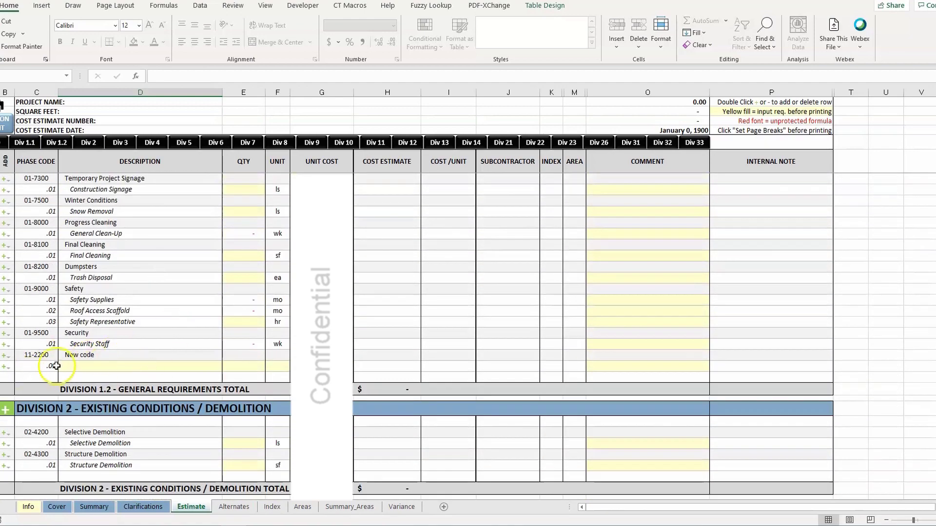
{"action": "scroll", "coordinate": [204, 283], "scroll_direction": "up", "scroll_amount": 20}
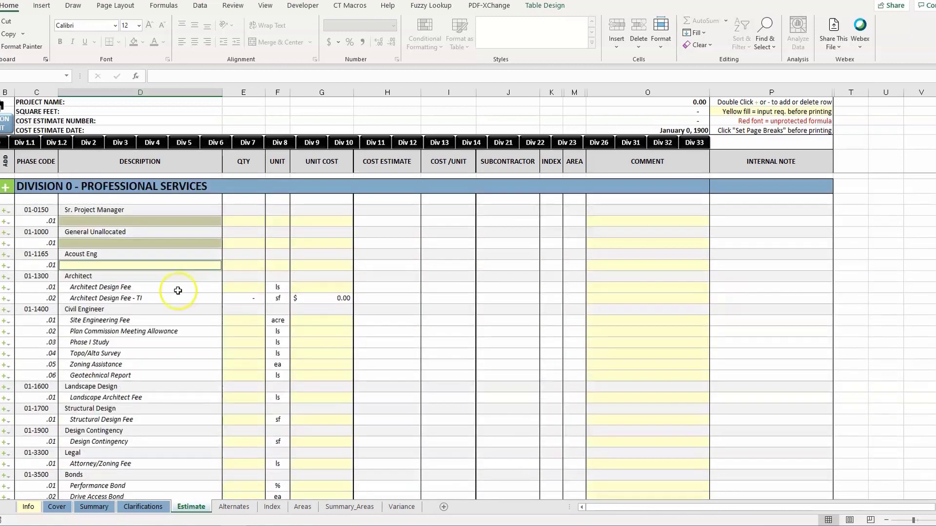
{"action": "left_click", "coordinate": [172, 219]}
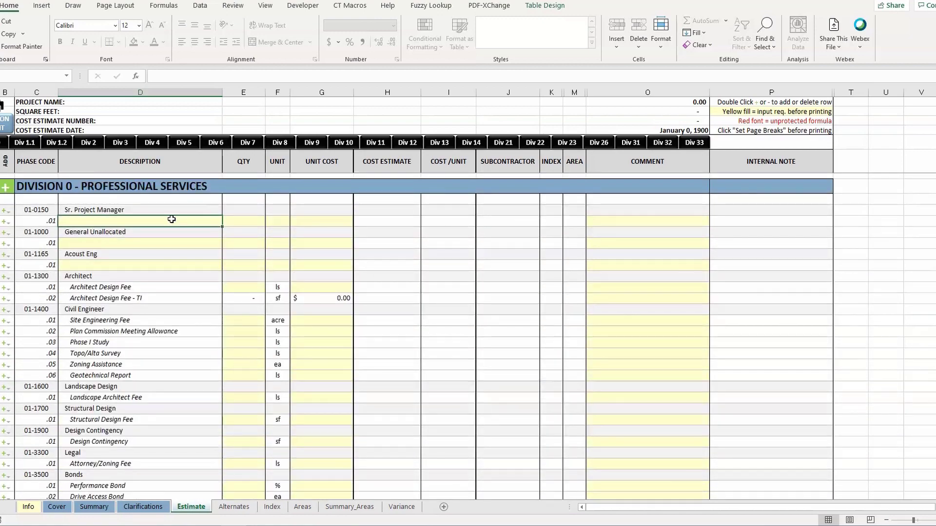